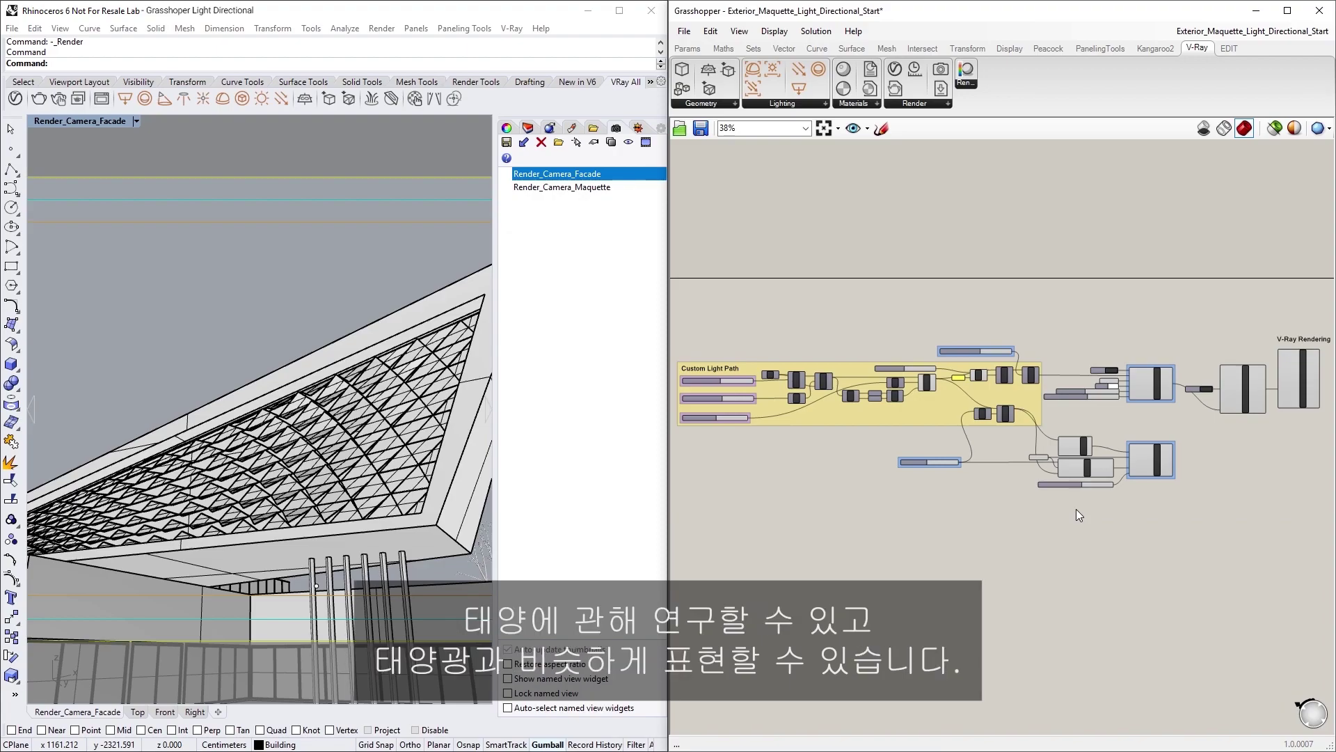
# - Add a V-Ray Render in Project component beside the Render component and connect the Scene output to it
pyautogui.moveTo(1296, 446); pyautogui.dragTo(1108, 483, button='right')
pyautogui.scroll(5, 1150, 457)
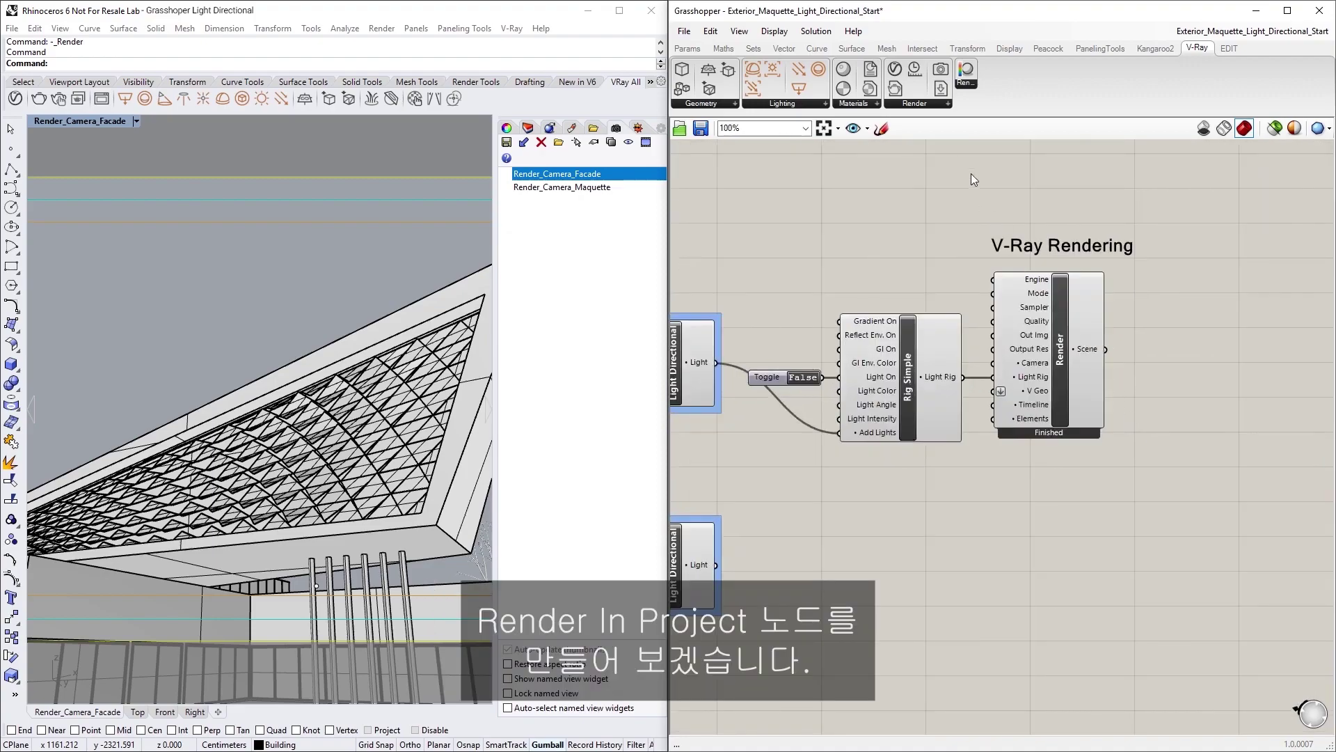
pyautogui.click(919, 103)
pyautogui.moveTo(958, 133); pyautogui.dragTo(962, 149)
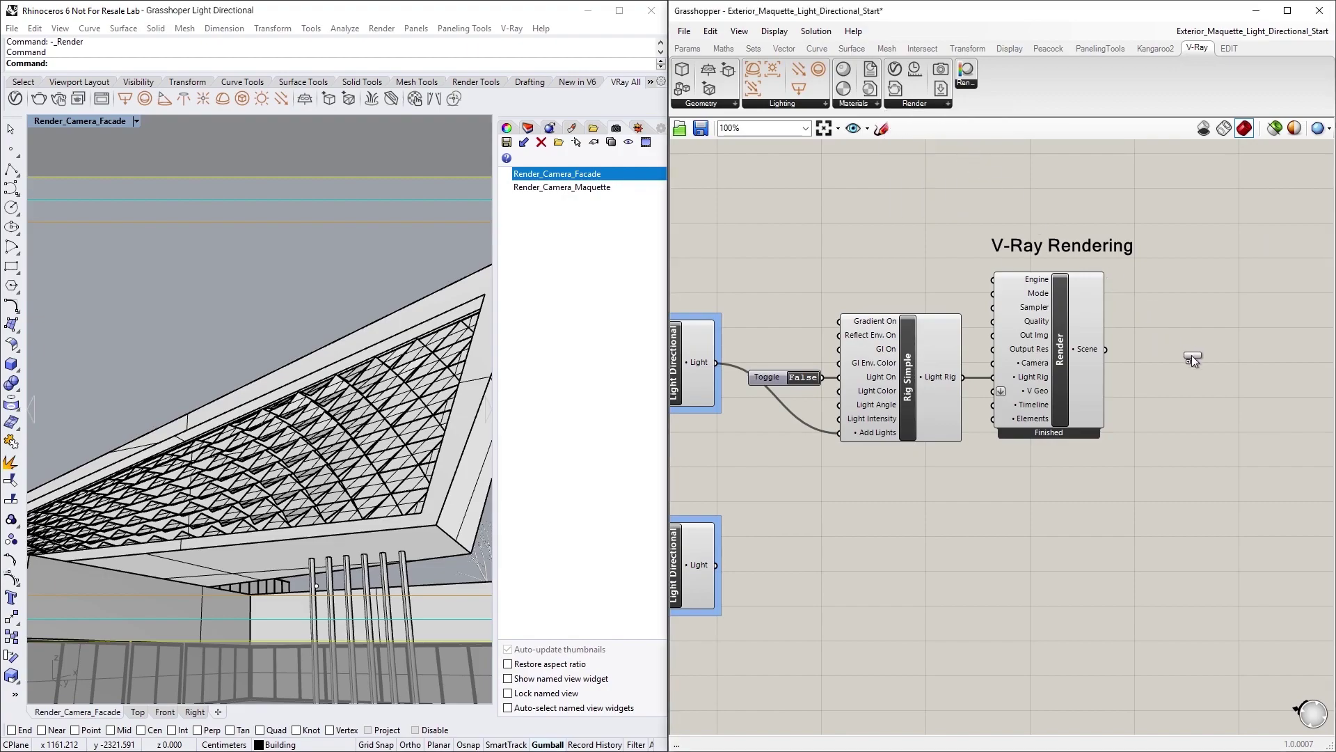
pyautogui.moveTo(1191, 358)
pyautogui.mouseDown()
pyautogui.moveTo(1158, 354)
pyautogui.moveTo(1177, 352)
pyautogui.mouseUp()
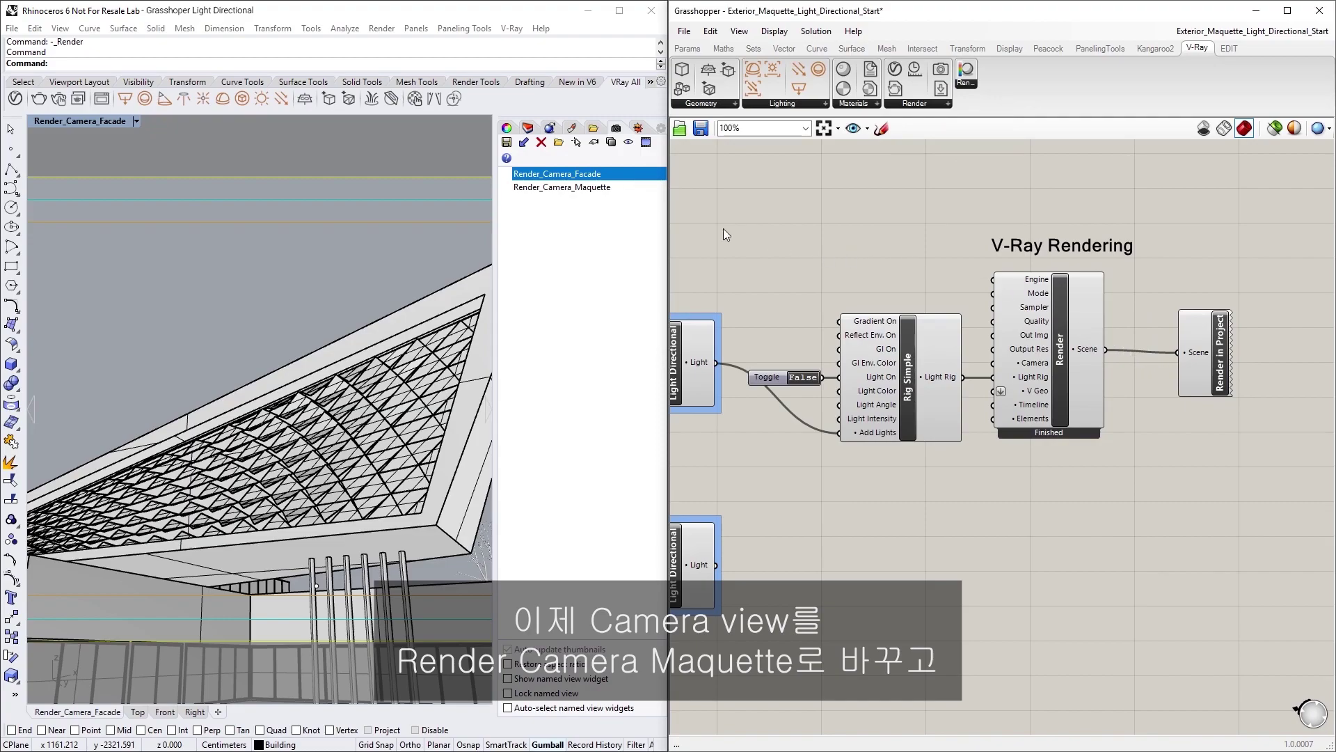
# - Switch the Rhino viewport to the Render_Camera_Maquette view and start an interactive V-Ray render from the Asset Editor
pyautogui.doubleClick(619, 189)
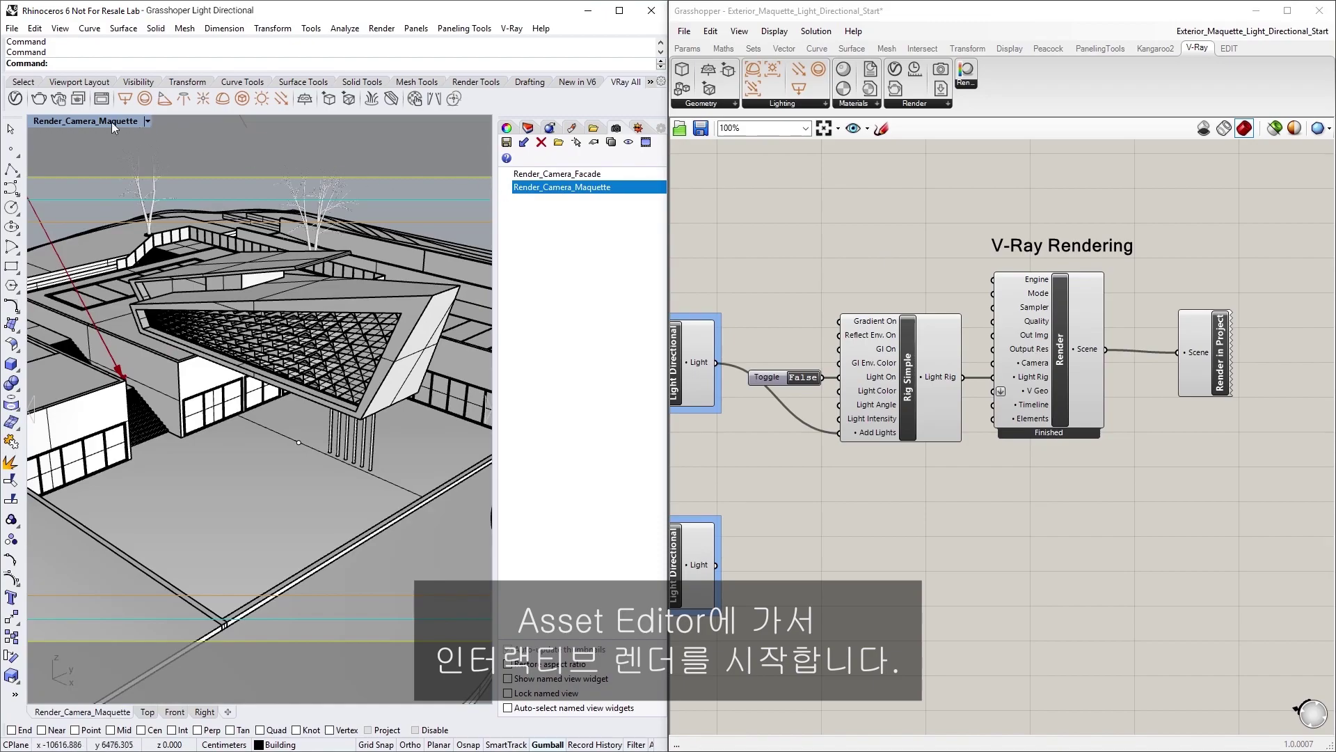
pyautogui.click(21, 101)
pyautogui.click(899, 188)
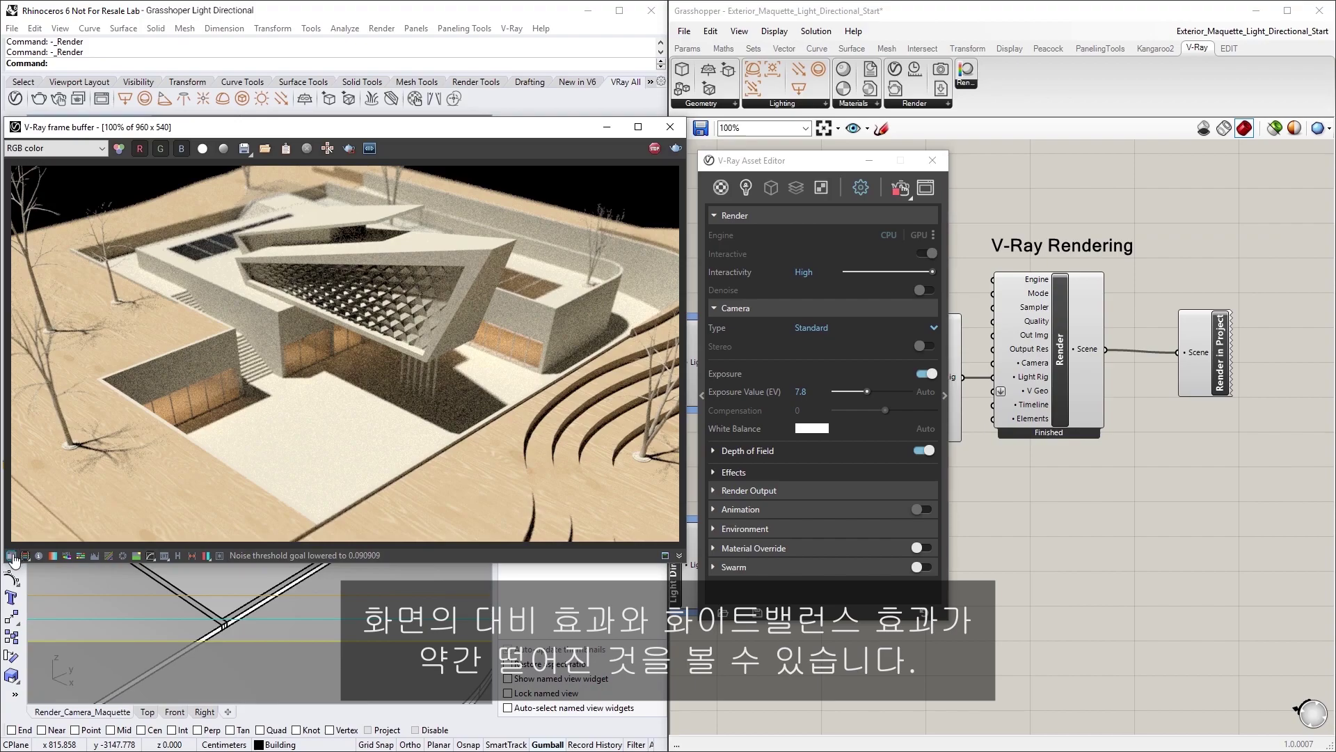
# - Load the Exterior_Maquette_CC.vccglb global color corrections into the frame buffer, hide the corrections and close the Asset Editor
pyautogui.click(11, 556)
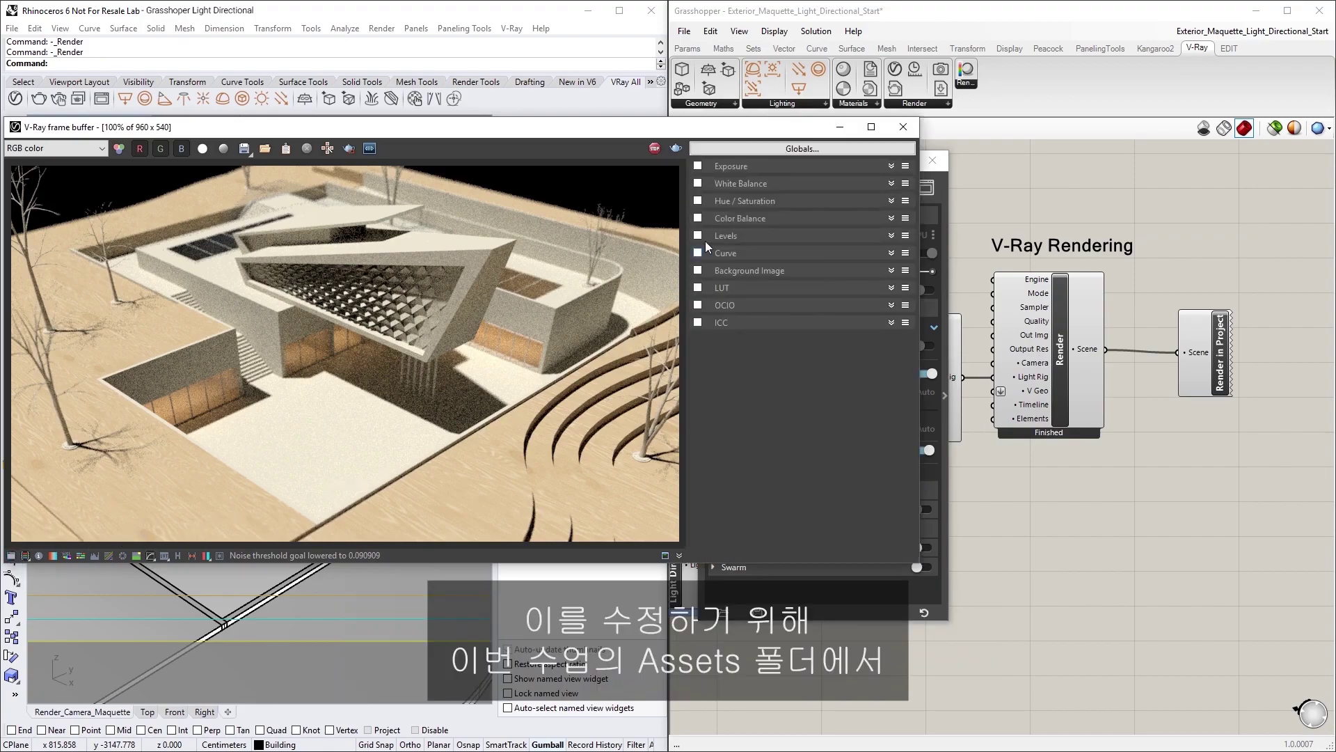
pyautogui.click(750, 149)
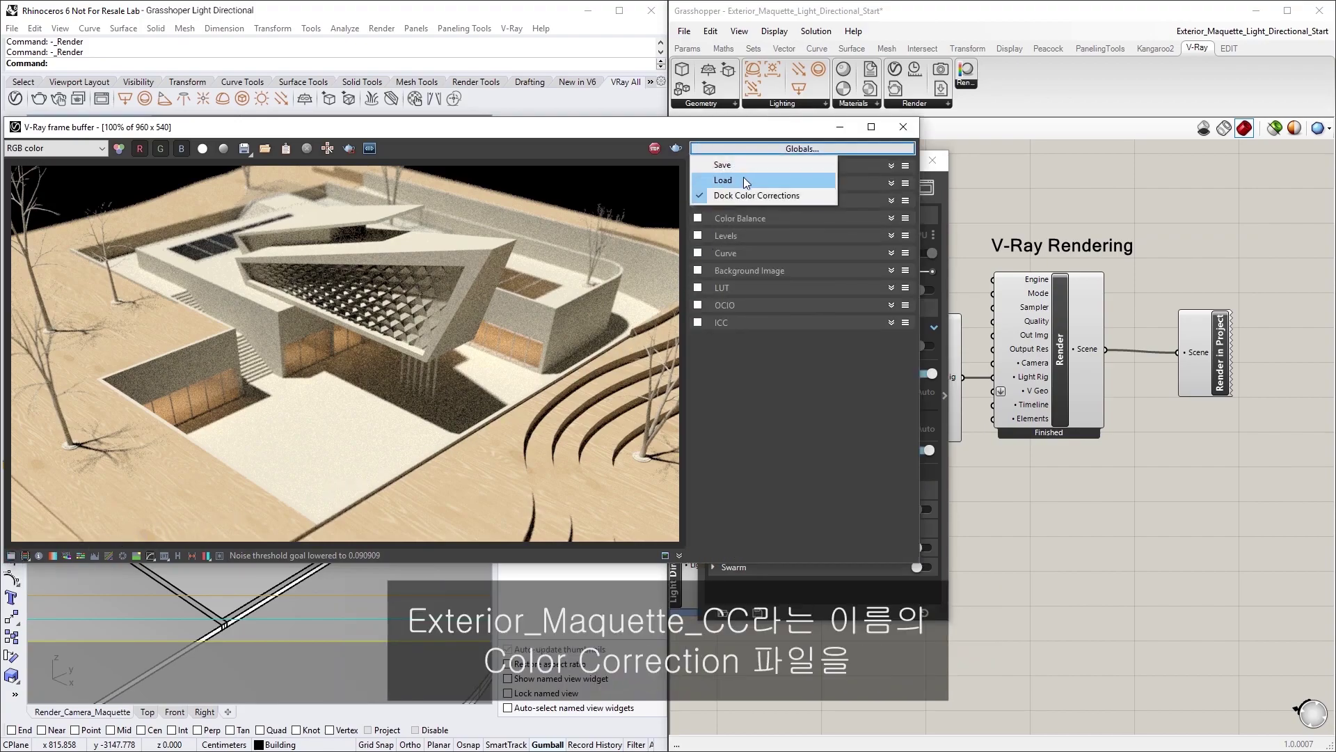
pyautogui.click(743, 178)
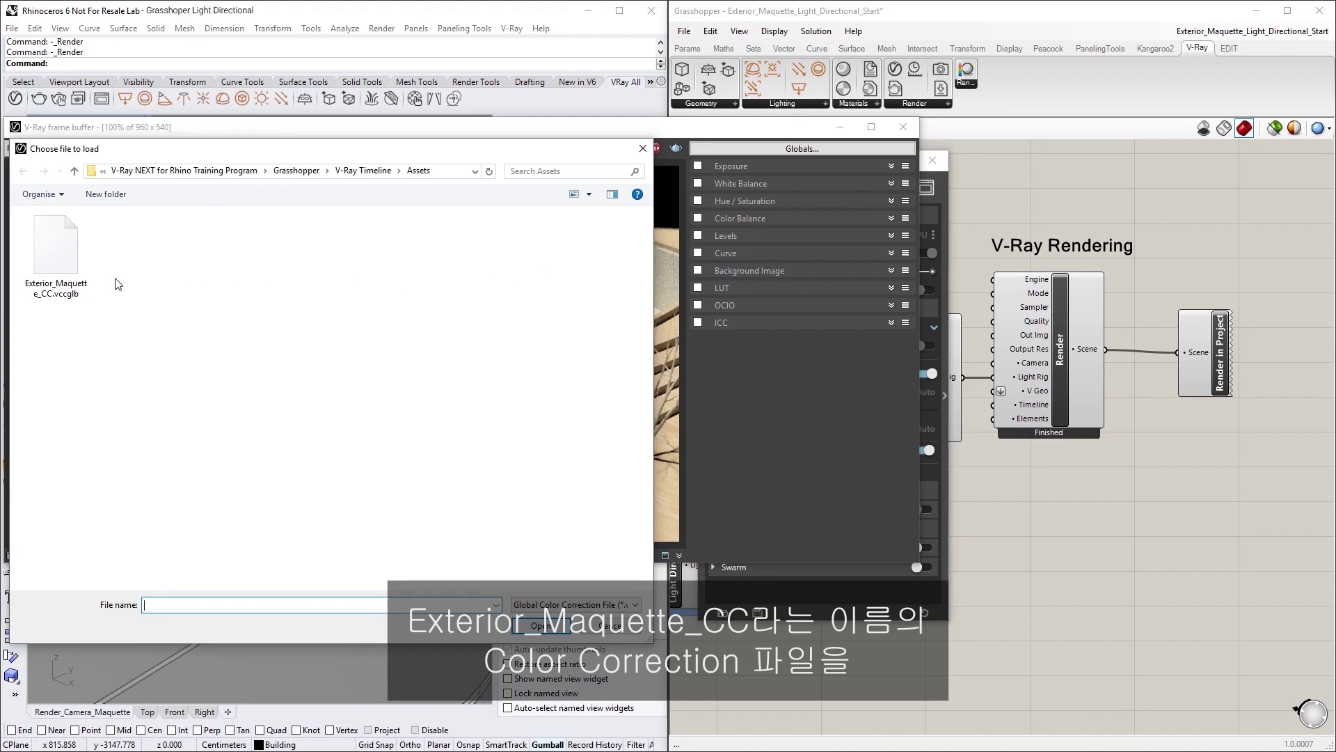
pyautogui.click(58, 270)
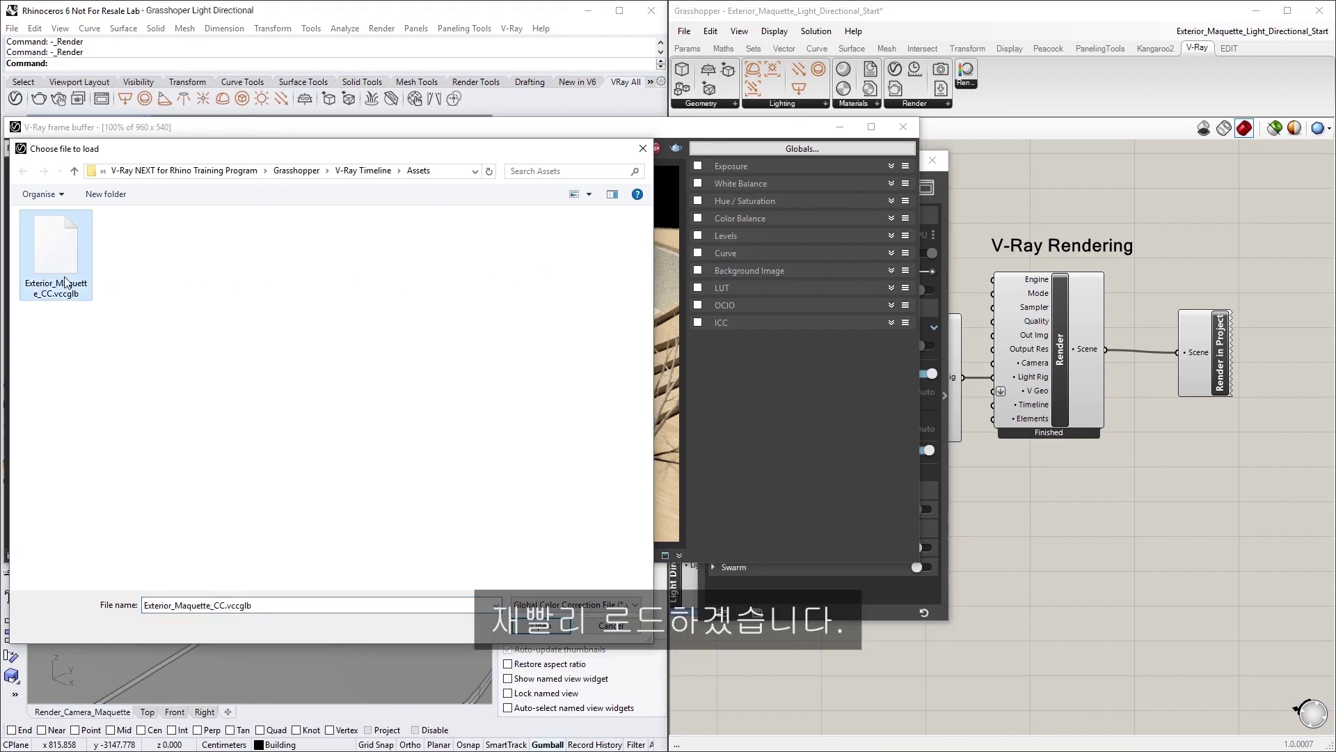
pyautogui.click(540, 626)
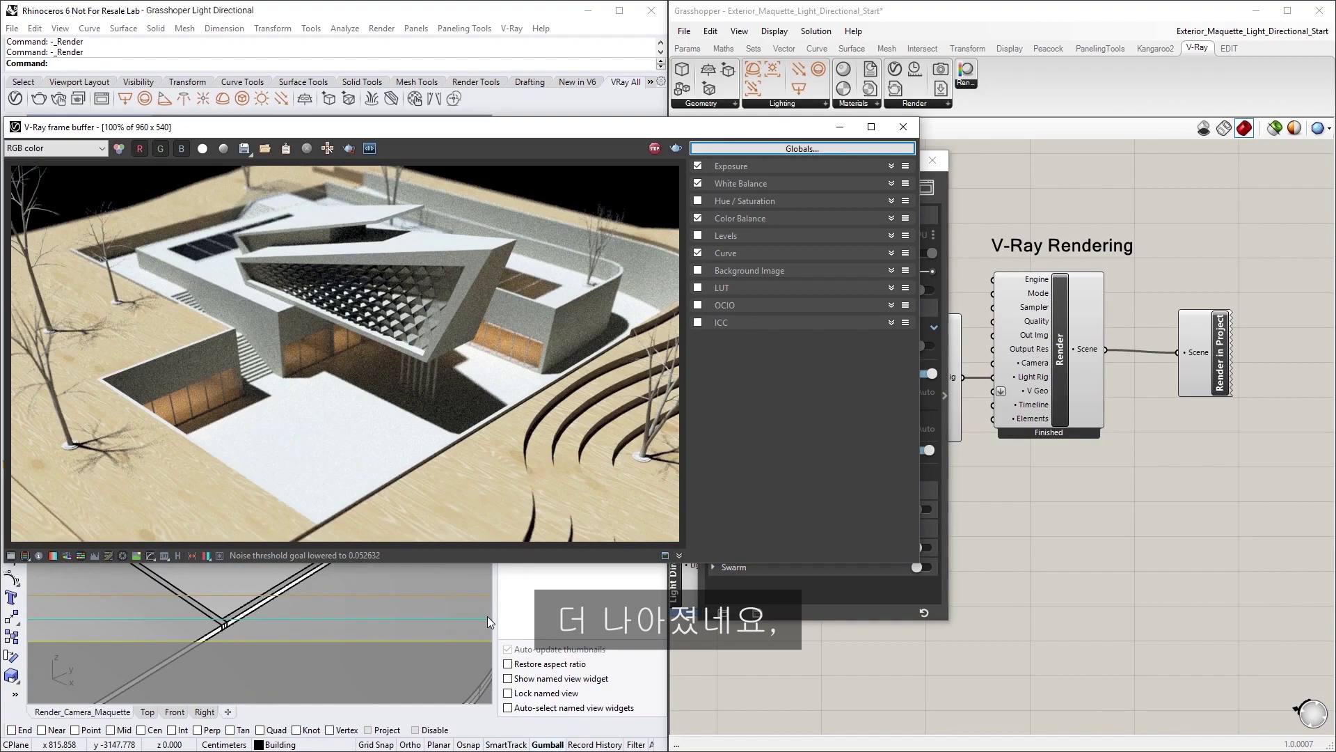
pyautogui.click(25, 555)
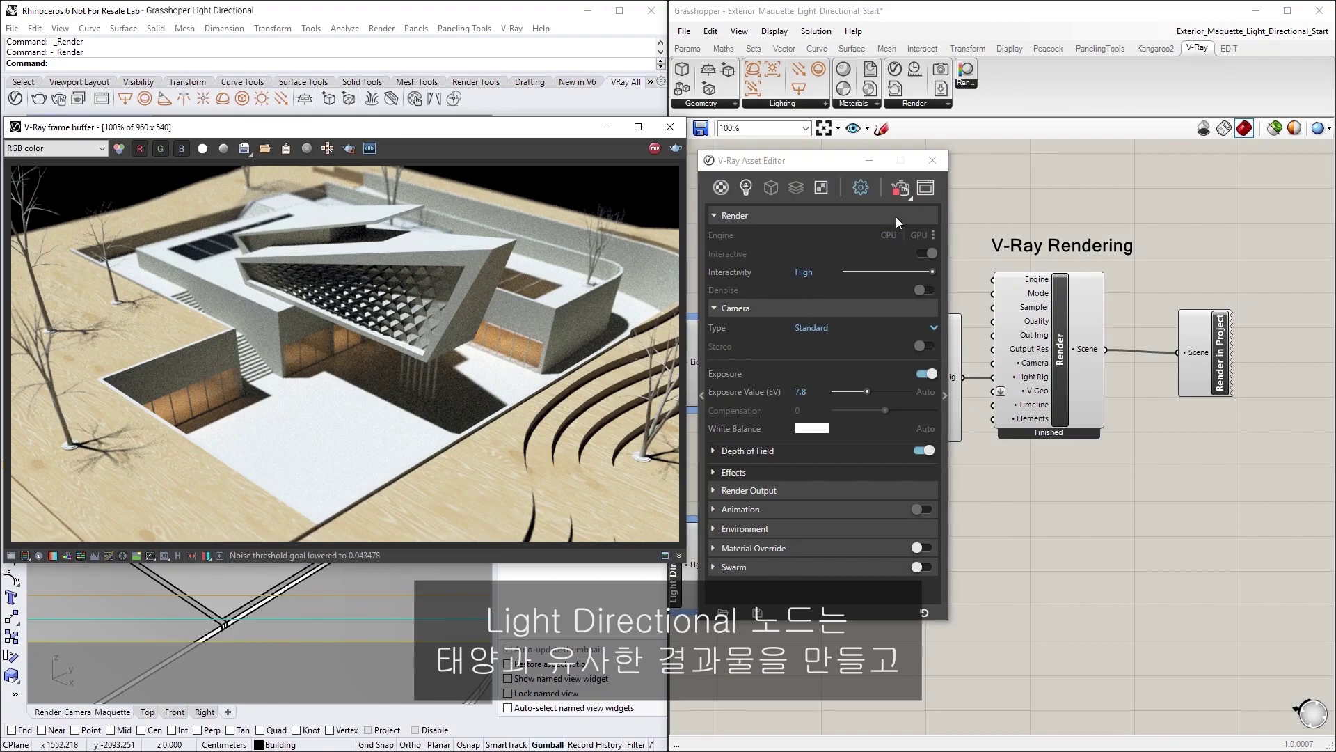
pyautogui.click(930, 162)
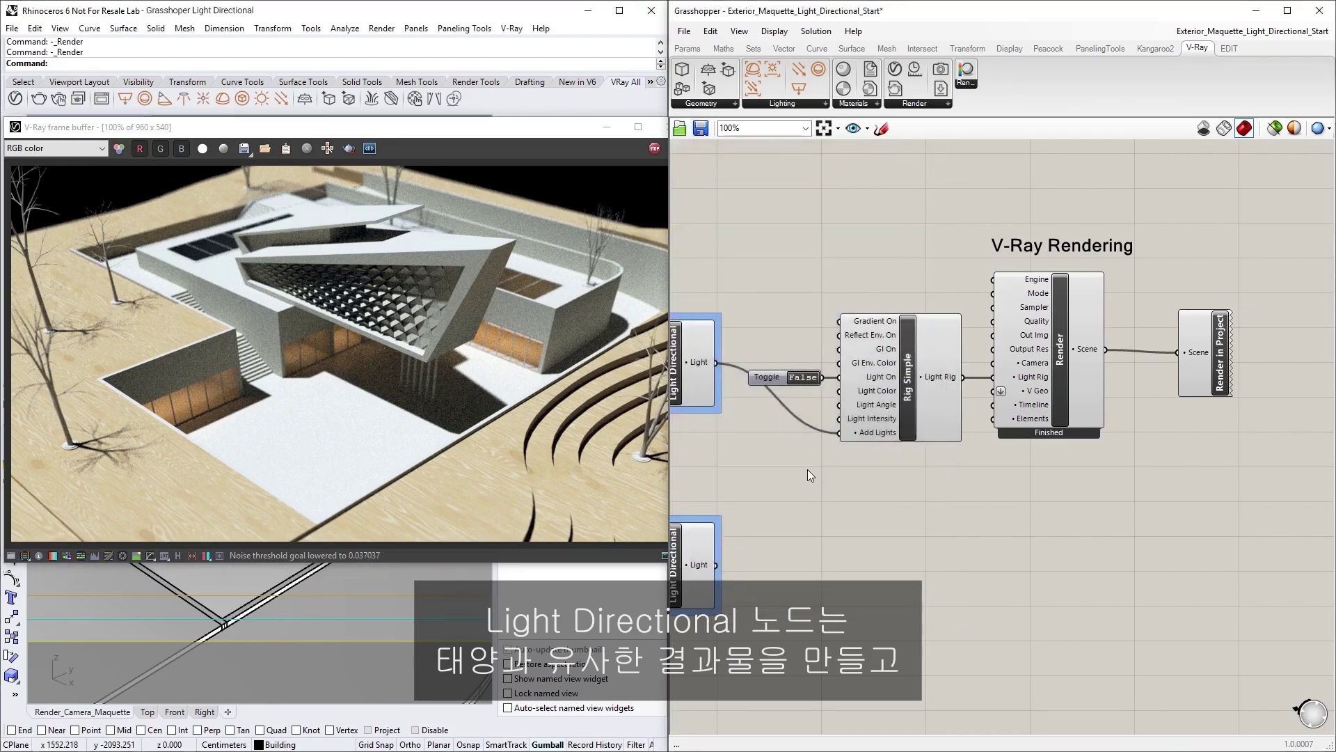
# - Raise the Single Directional Light's Shadow Softness to 0.23 in the Grasshopper definition
pyautogui.moveTo(792, 495); pyautogui.dragTo(1091, 491, button='right')
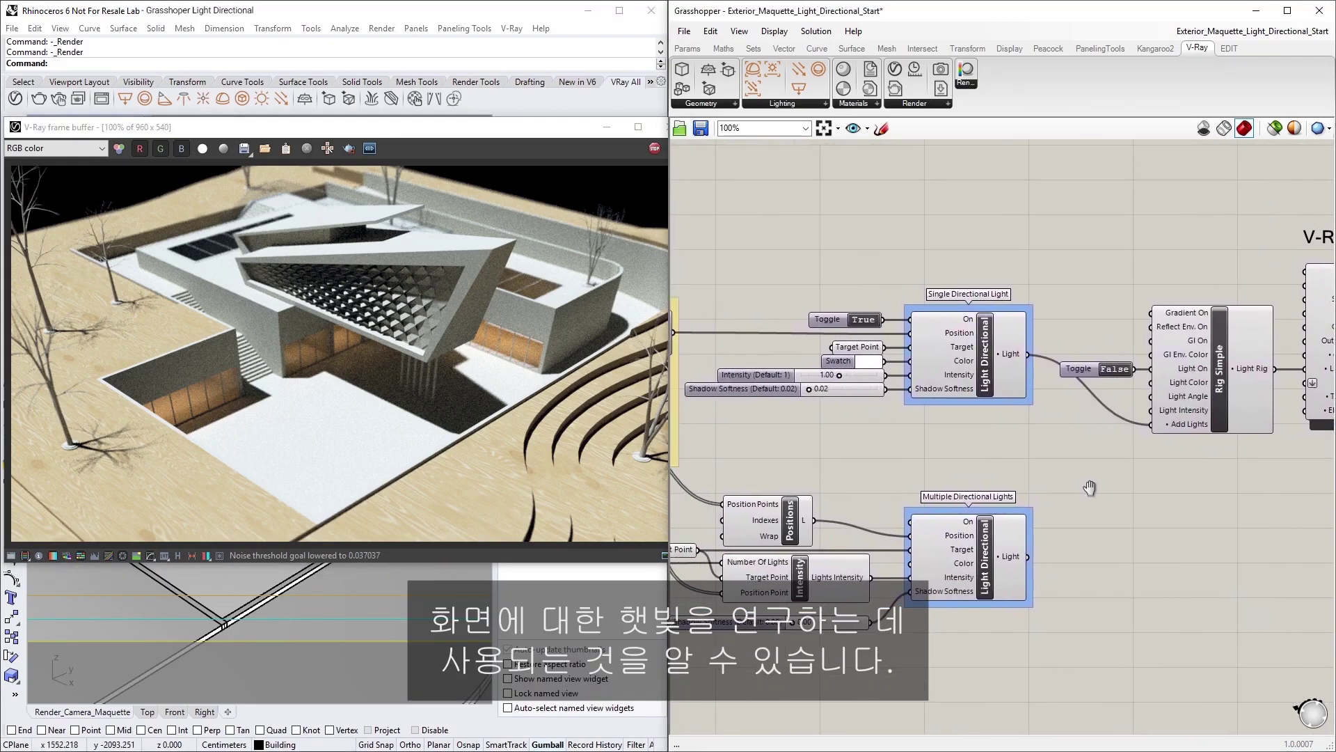
pyautogui.click(1013, 393)
pyautogui.click(996, 419)
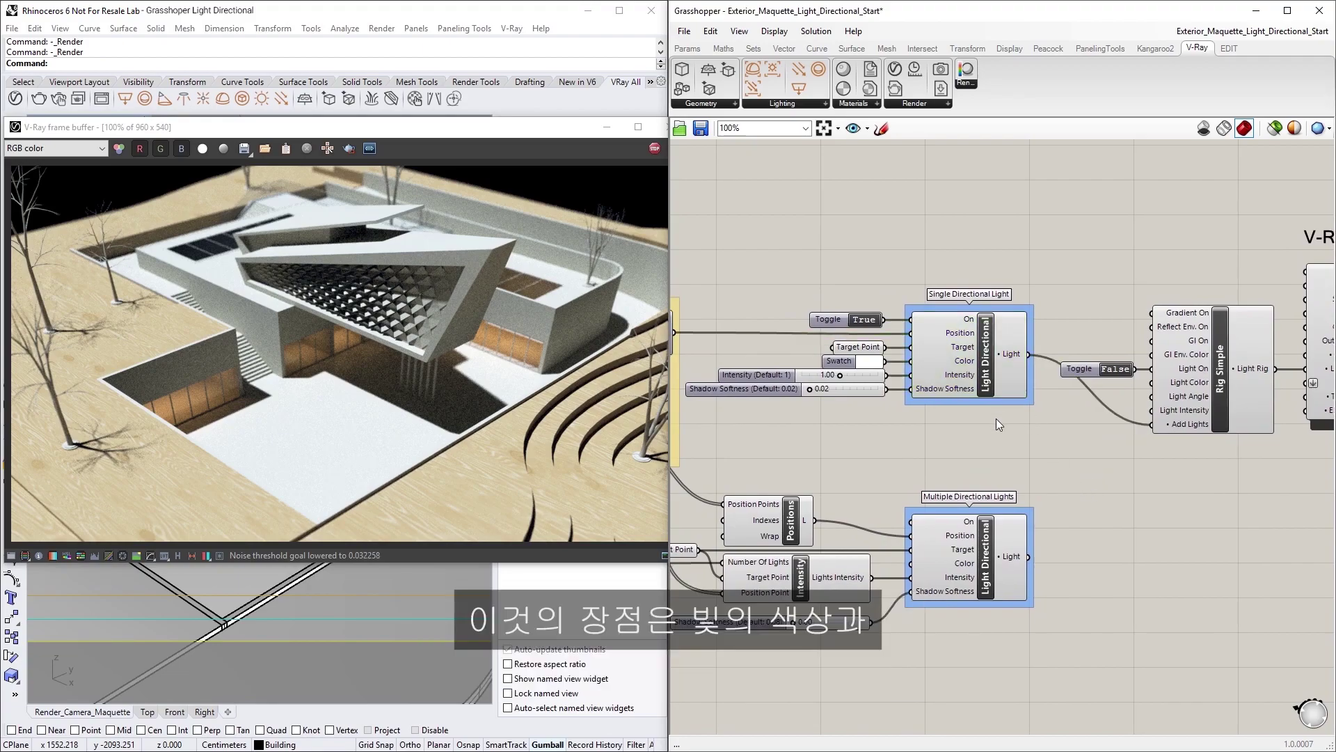
pyautogui.click(847, 362)
pyautogui.click(792, 391)
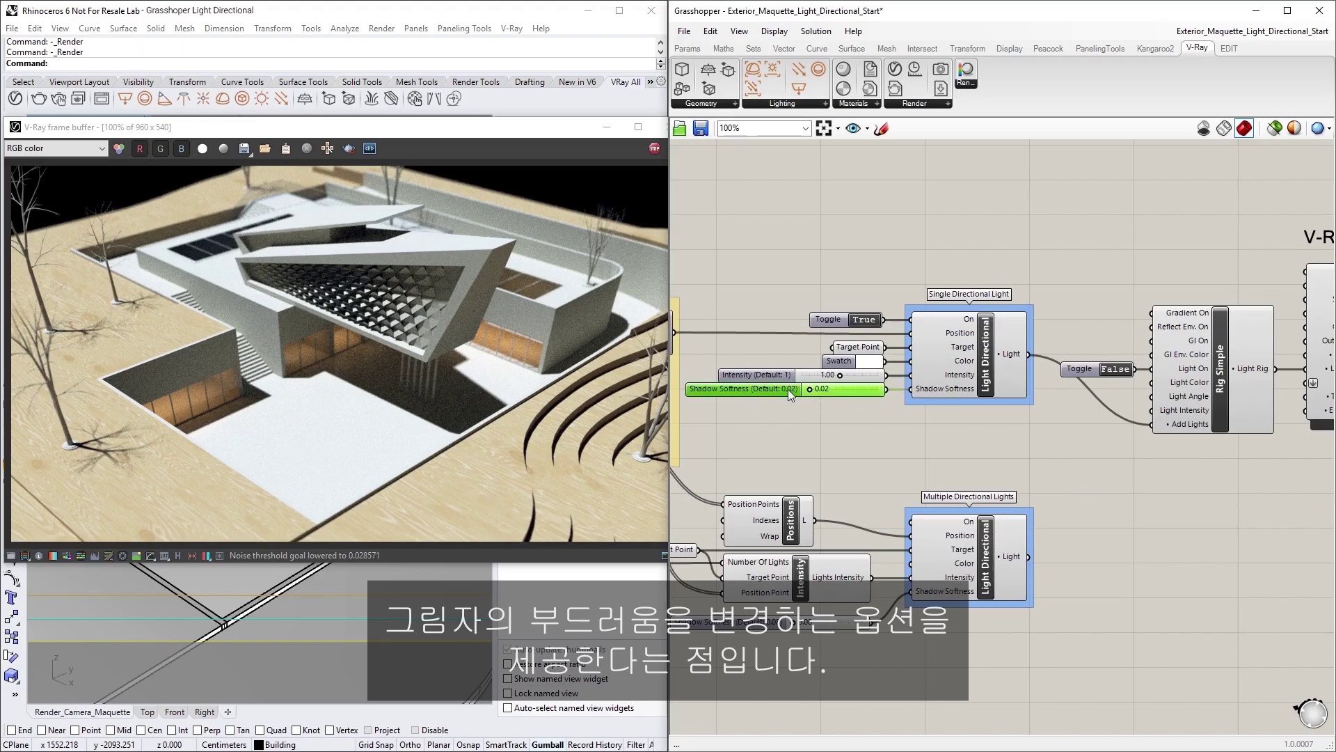
pyautogui.click(799, 403)
pyautogui.moveTo(808, 390); pyautogui.dragTo(824, 390)
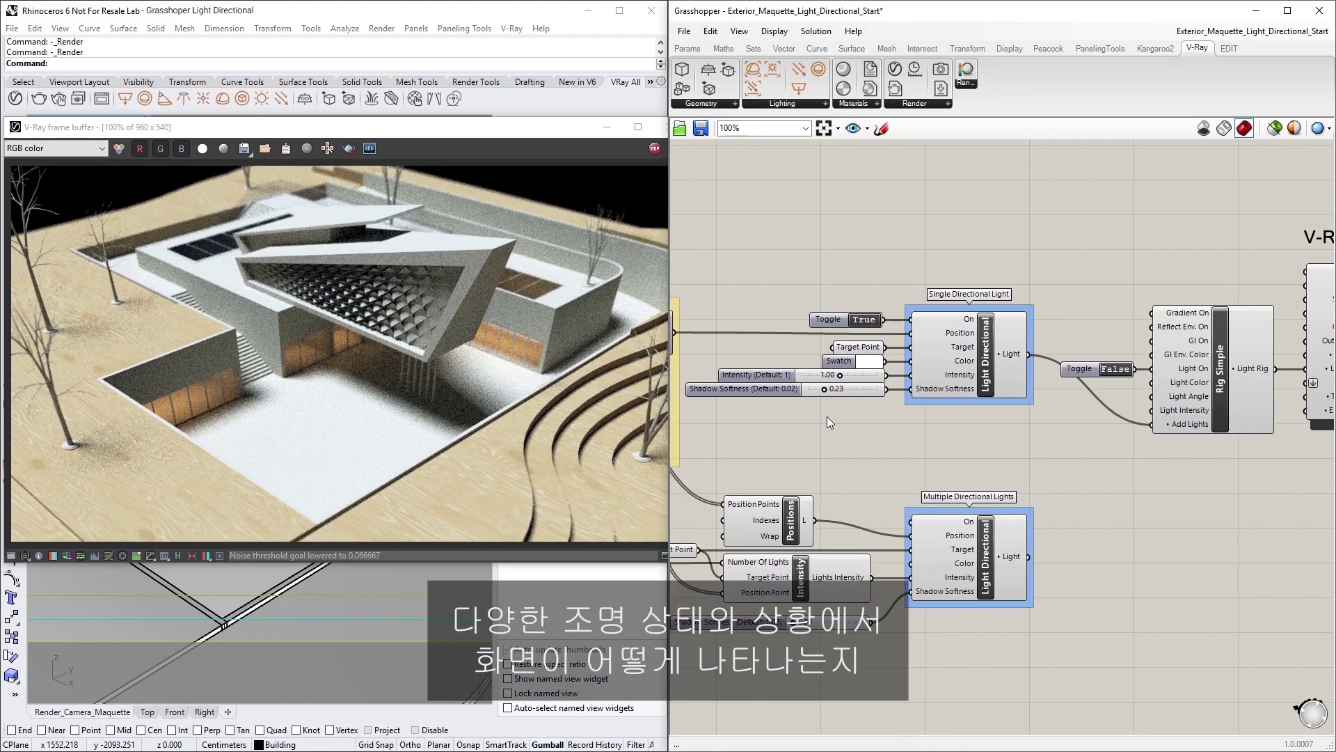
# - Set the Single Directional Light's Shadow Softness back to its default of 0.02
pyautogui.doubleClick(839, 389)
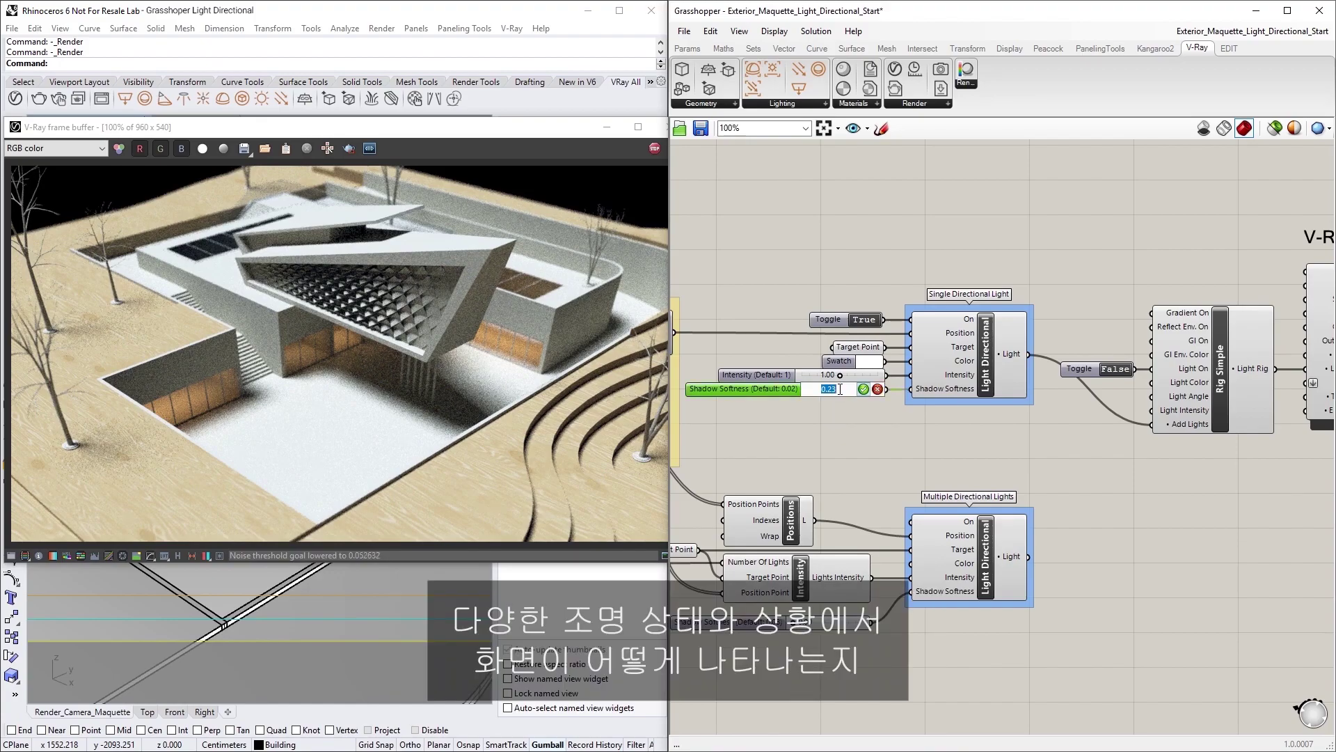
pyautogui.write('0.02')
pyautogui.click(864, 389)
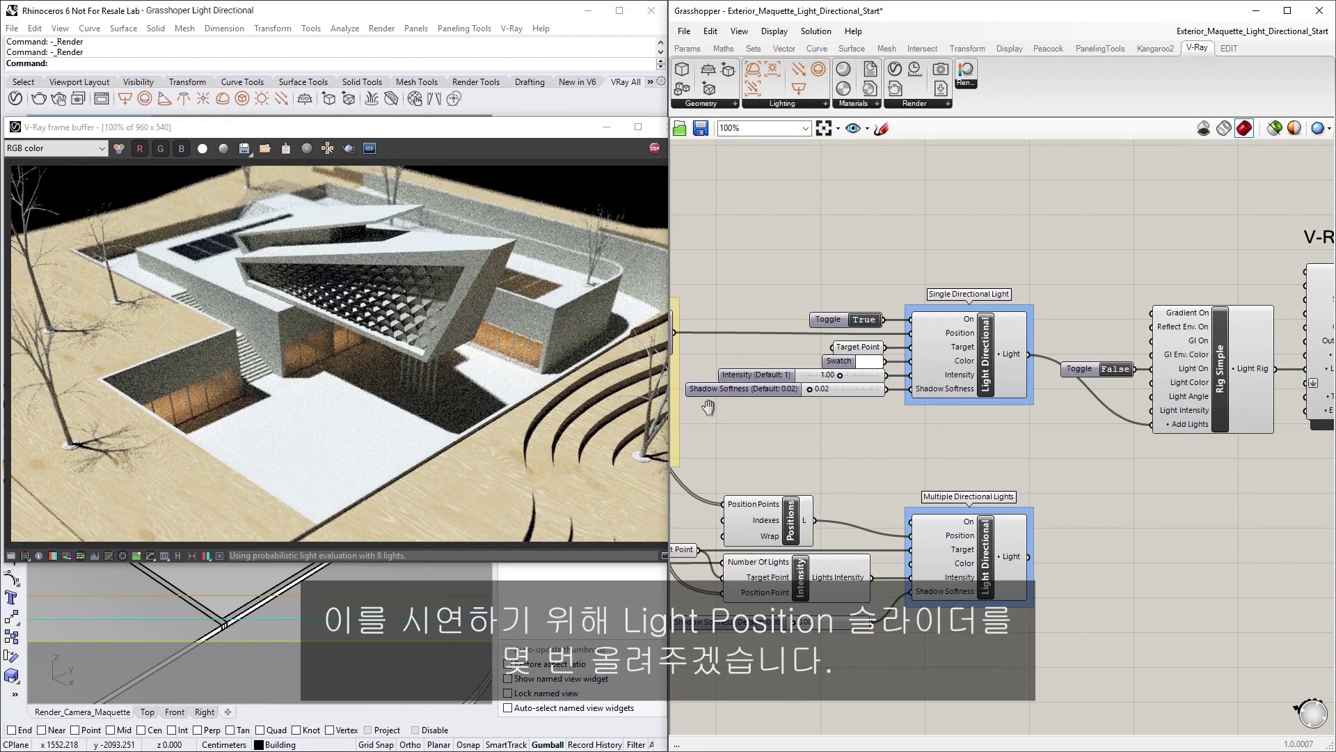
# - Set the Current Position value in the Light Position group to 130
pyautogui.moveTo(708, 407); pyautogui.dragTo(1013, 447, button='right')
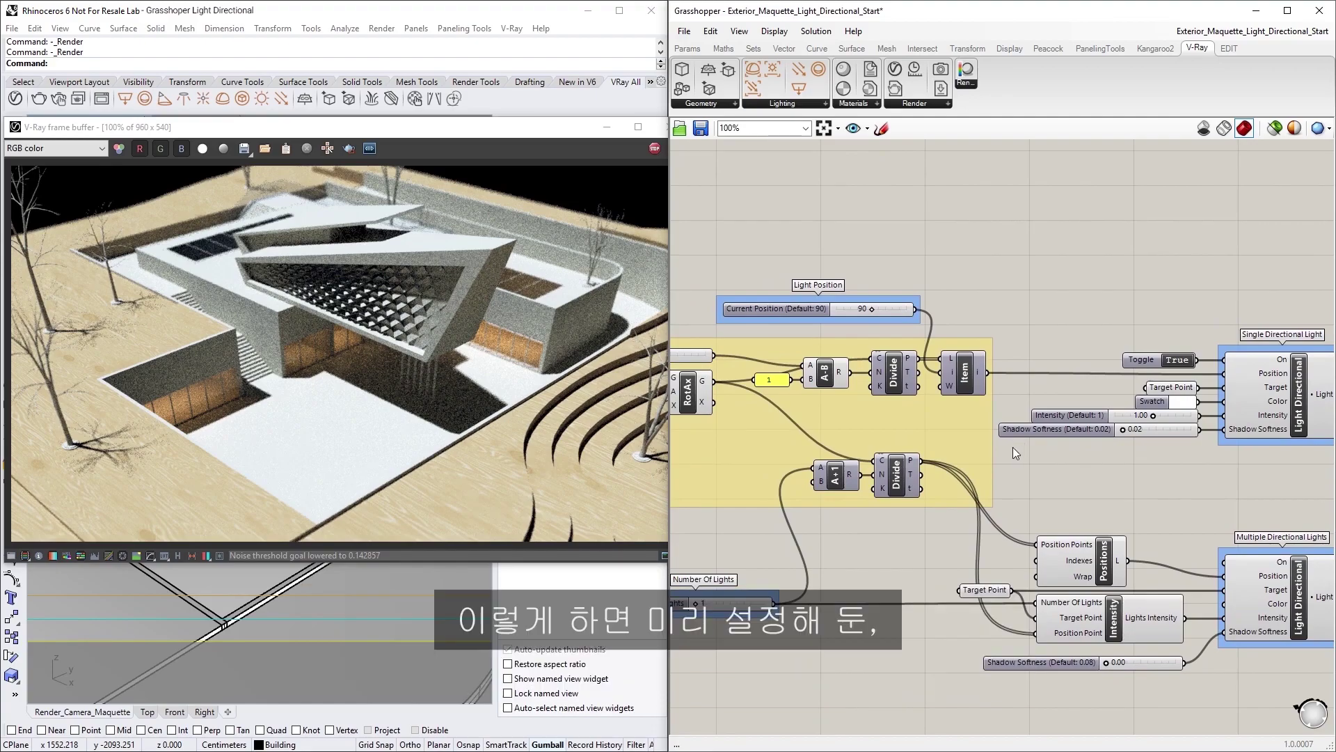
pyautogui.doubleClick(883, 309)
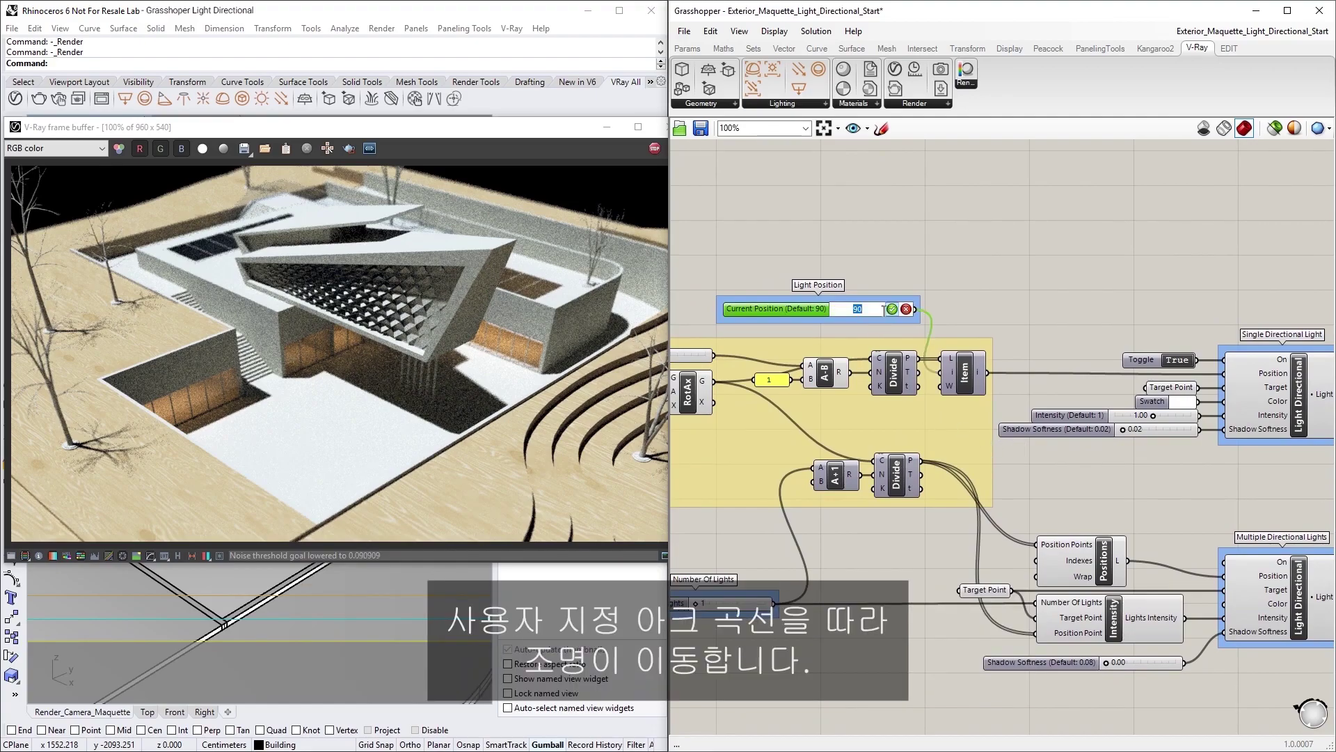
pyautogui.write('130')
pyautogui.press('Return')
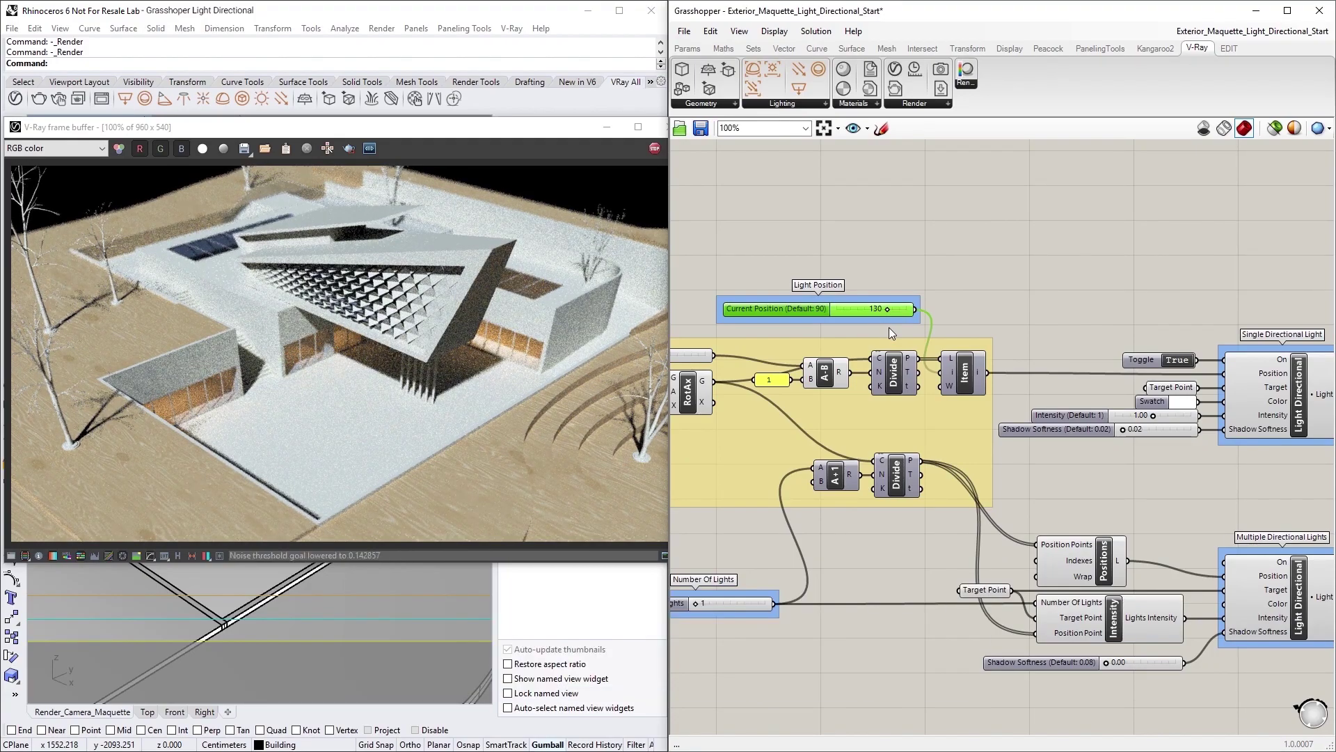
# - Set the Current Position value in the Light Position group to 160
pyautogui.doubleClick(870, 310)
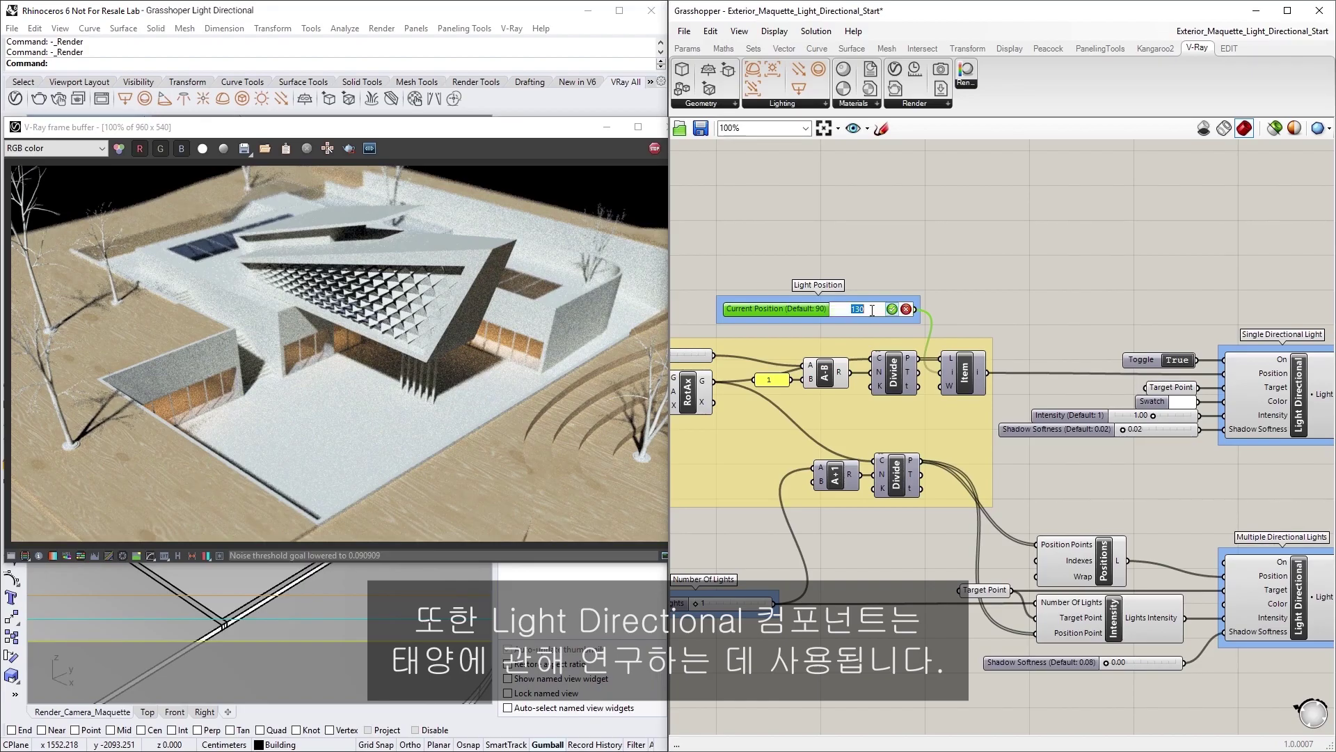
pyautogui.write('160')
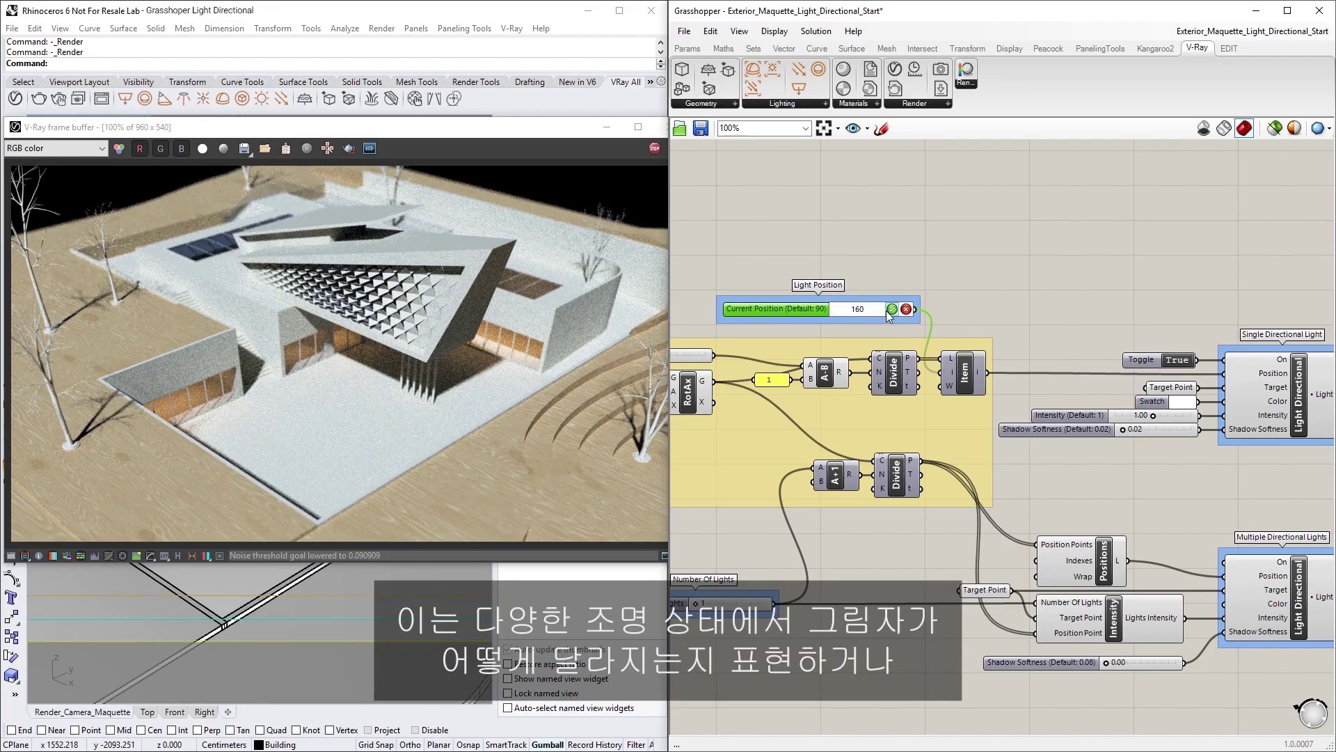
pyautogui.click(893, 310)
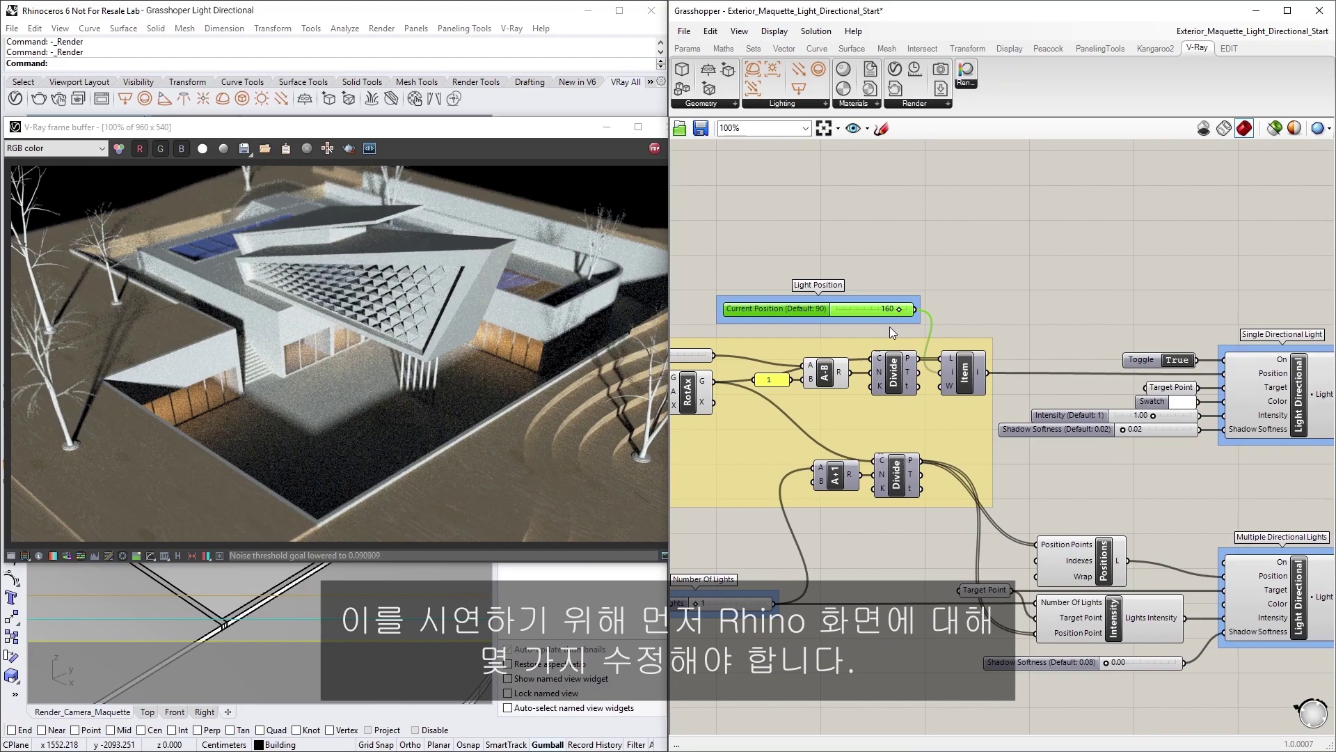
pyautogui.click(889, 328)
# - Stop the render and connect the Multiple Directional Lights output to Rig Simple's Add Lights input, replacing the single light
pyautogui.click(655, 152)
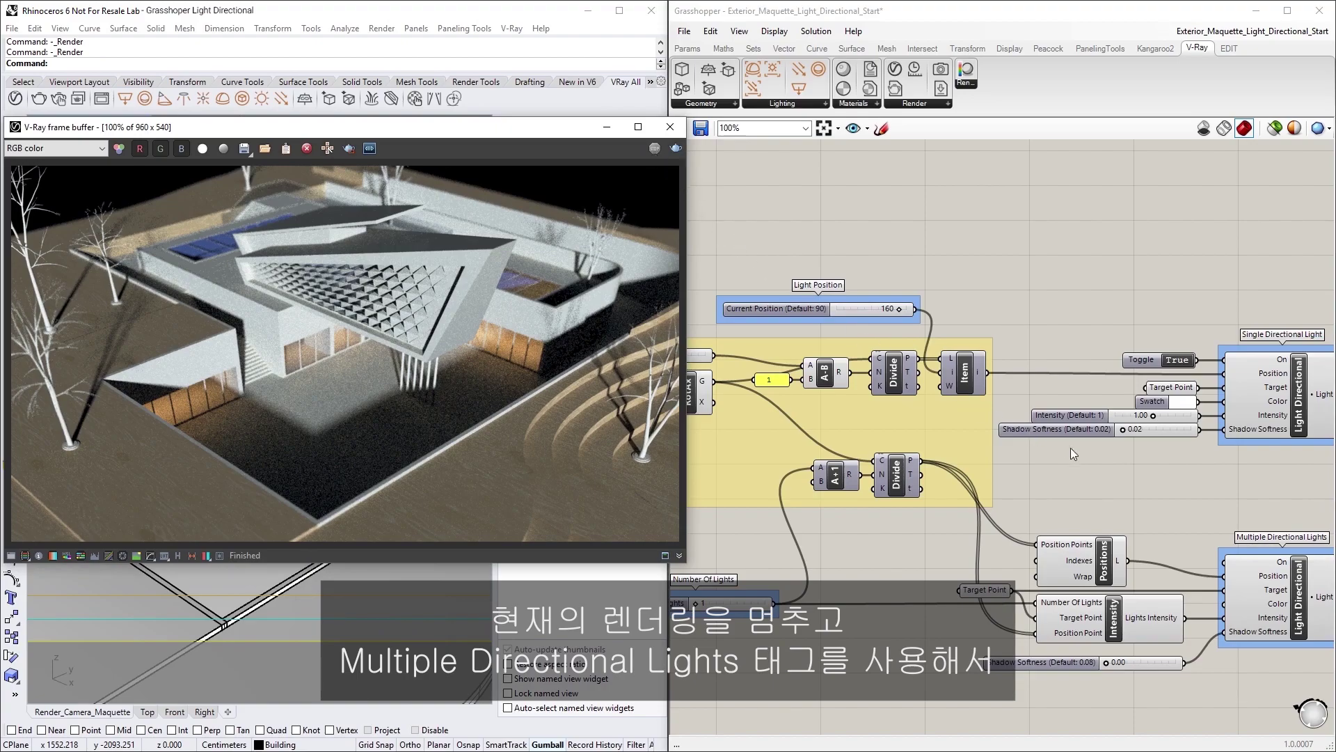
pyautogui.moveTo(1105, 466); pyautogui.dragTo(745, 395, button='right')
pyautogui.click(977, 496)
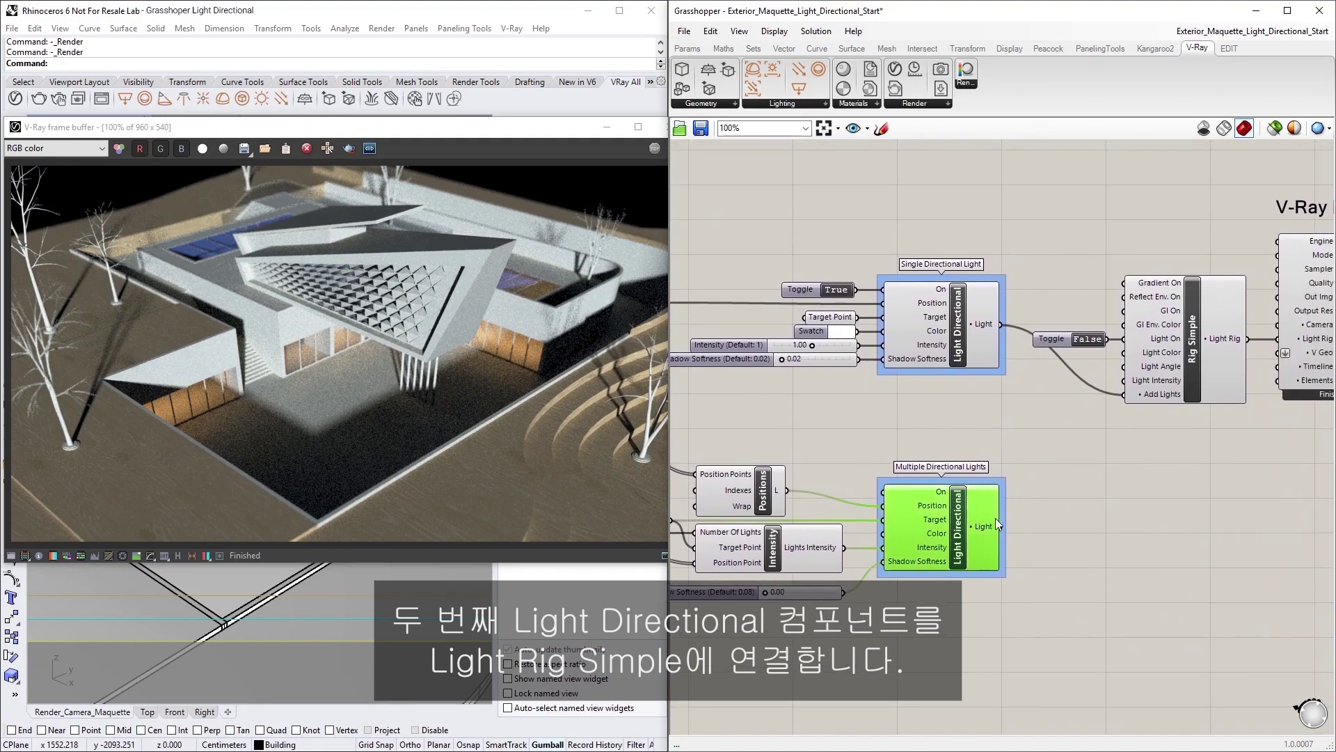
pyautogui.moveTo(1000, 527); pyautogui.dragTo(1122, 400)
pyautogui.click(1107, 424)
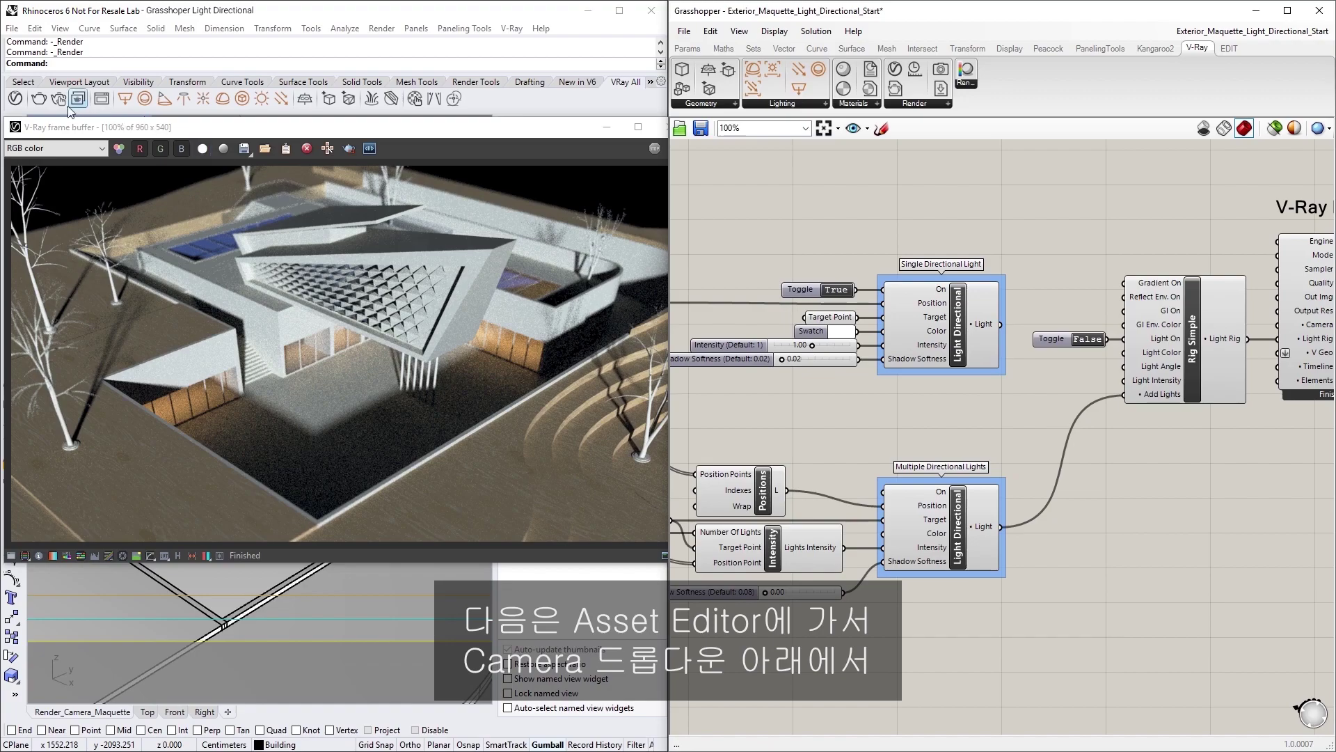
# - Turn off camera Exposure and Global Illumination in the V-Ray Asset Editor's render settings
pyautogui.click(16, 99)
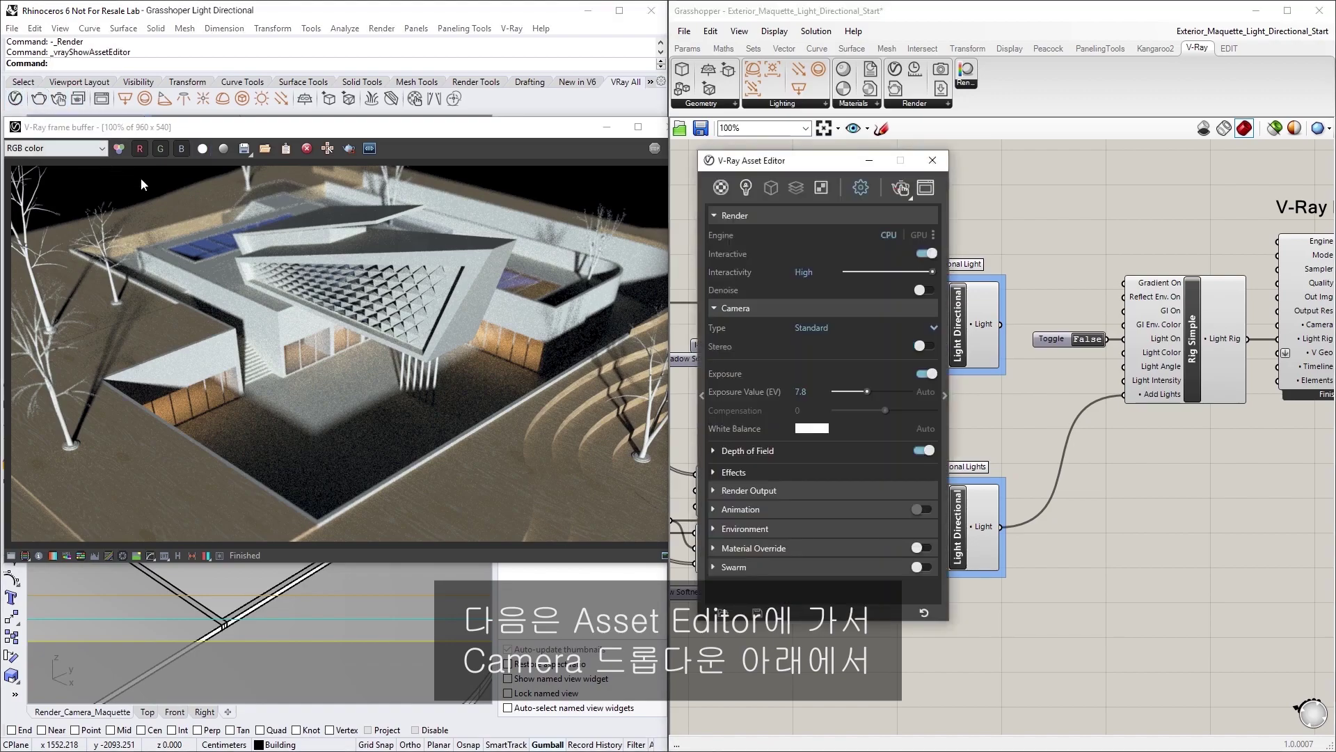
pyautogui.click(921, 375)
pyautogui.click(944, 394)
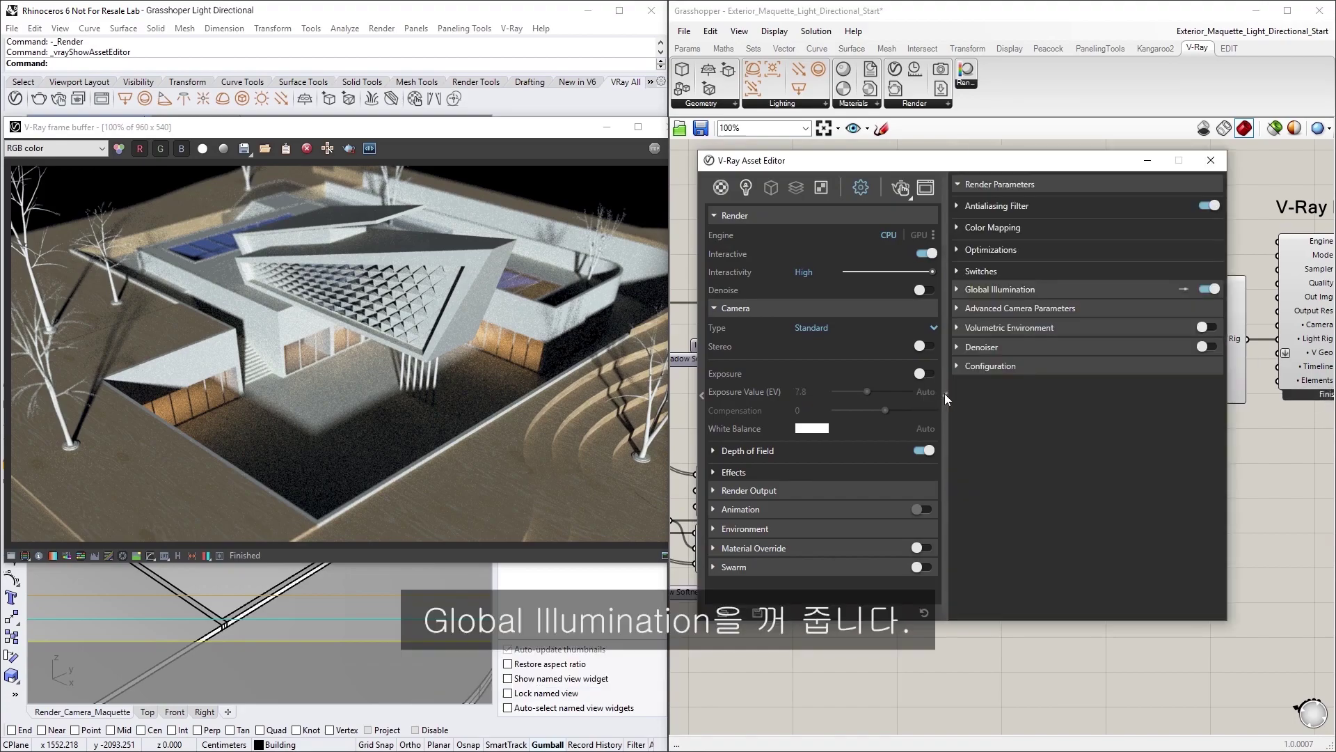
pyautogui.click(1211, 289)
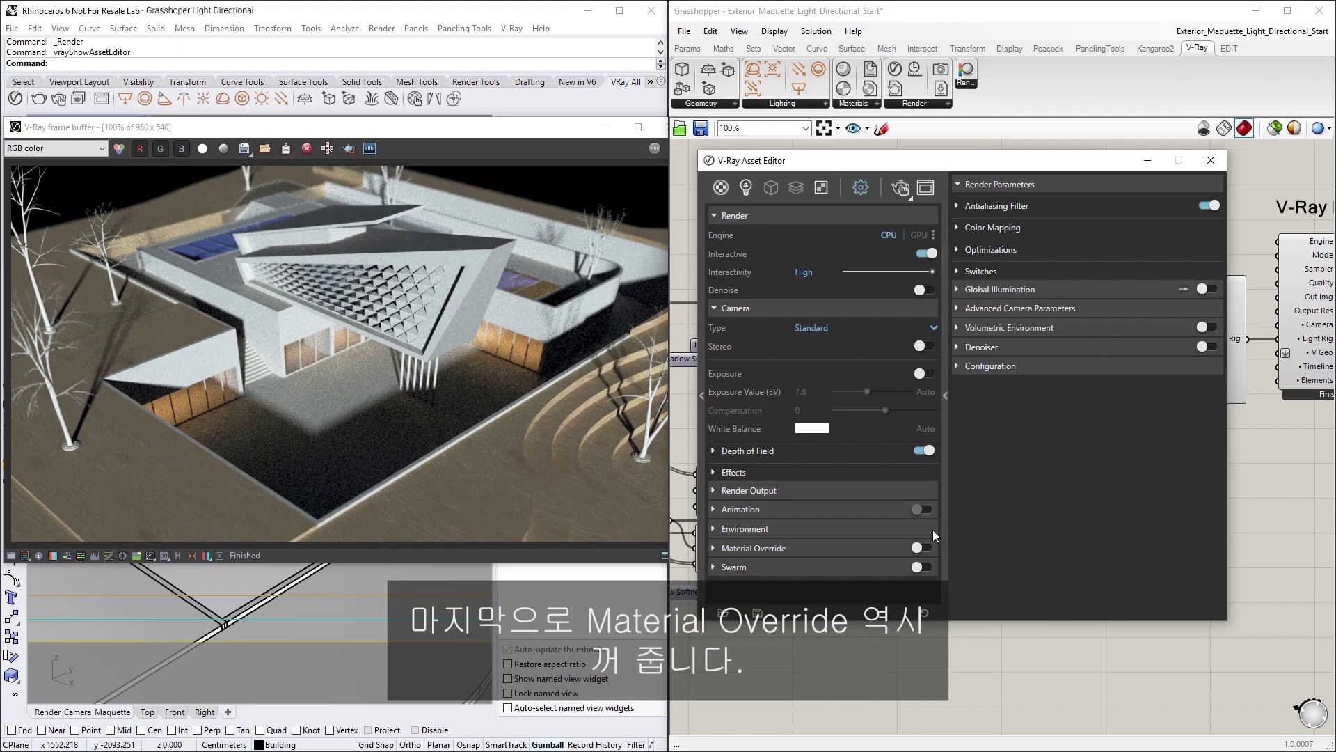
# - Enable Material Override with the Generic_White material, start an interactive render and close the Asset Editor
pyautogui.click(920, 548)
pyautogui.click(889, 549)
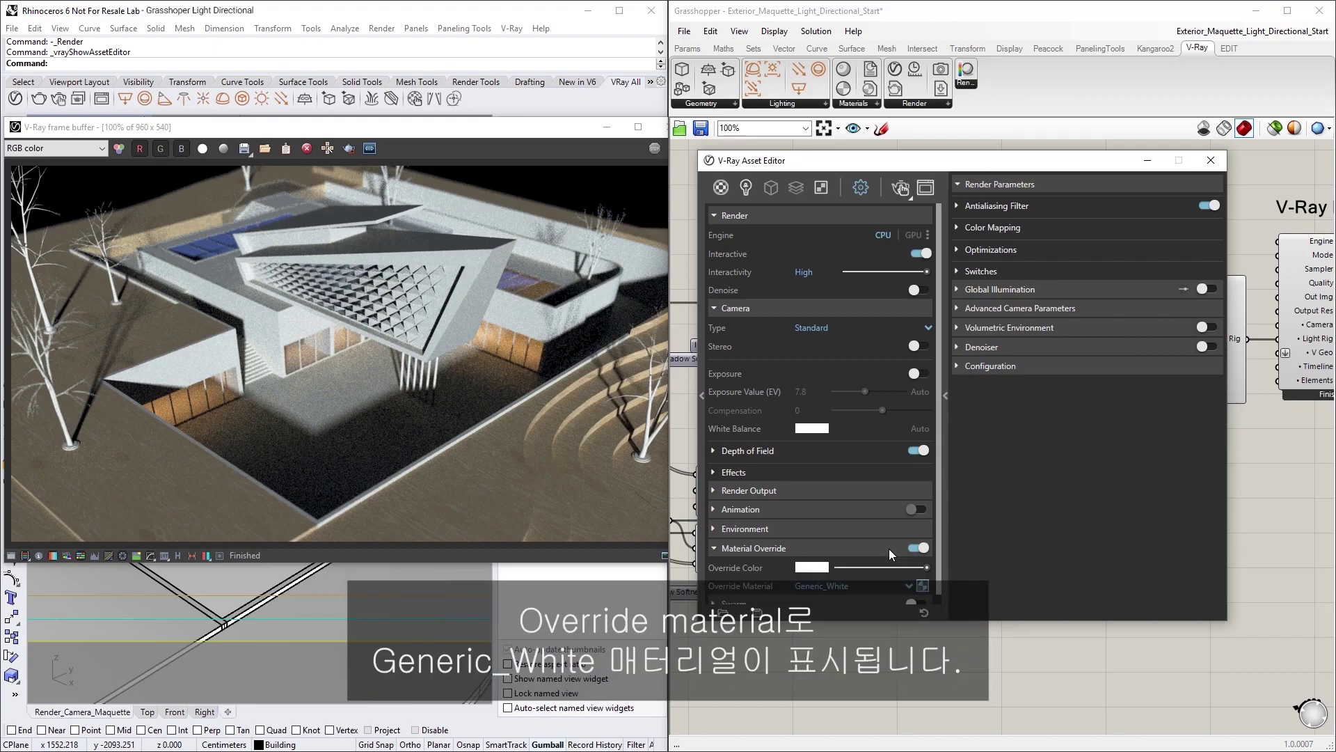
pyautogui.moveTo(938, 541); pyautogui.dragTo(936, 562)
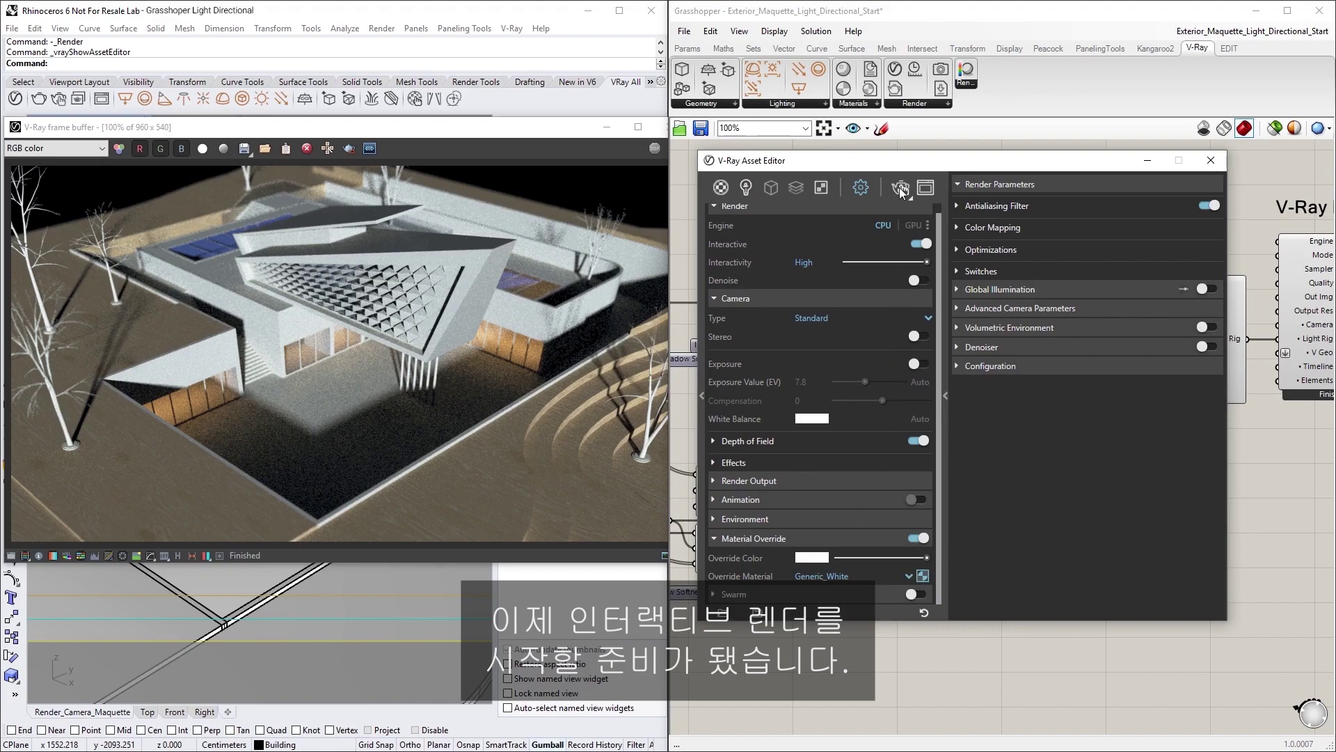
pyautogui.click(899, 187)
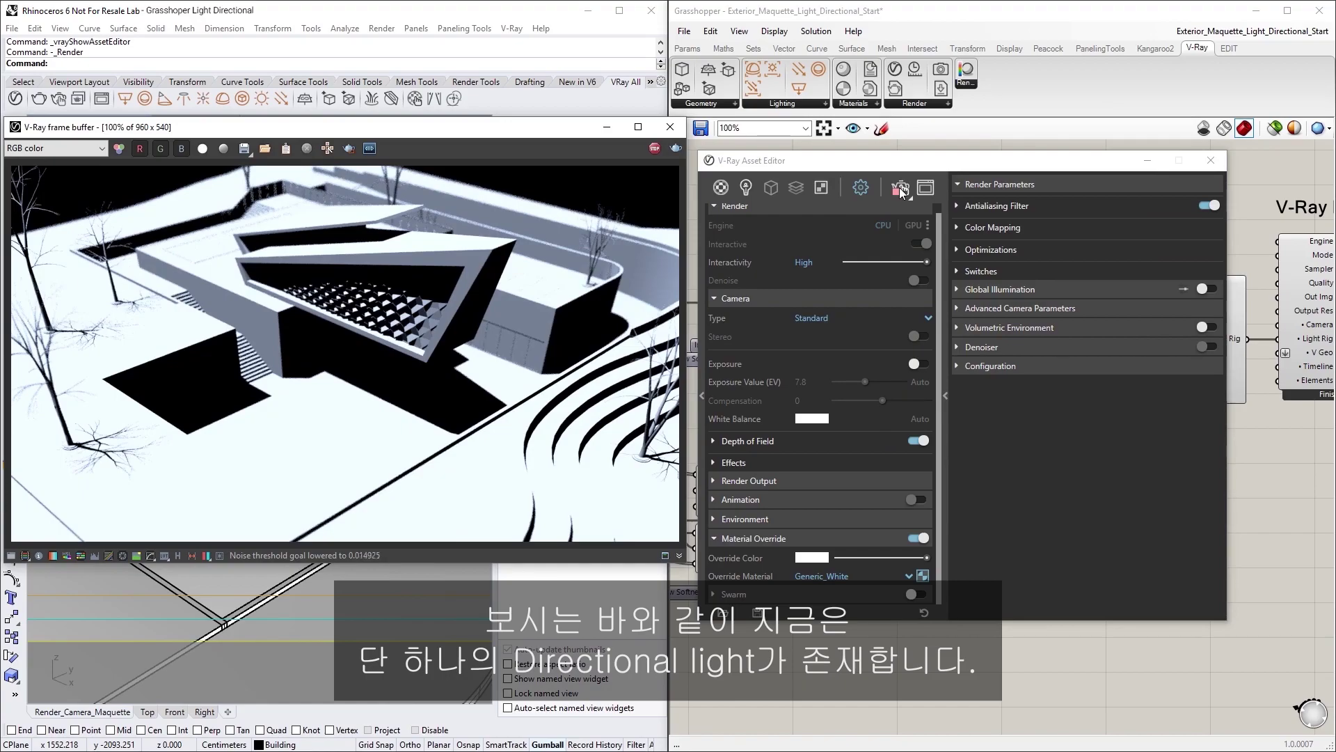
pyautogui.click(1210, 161)
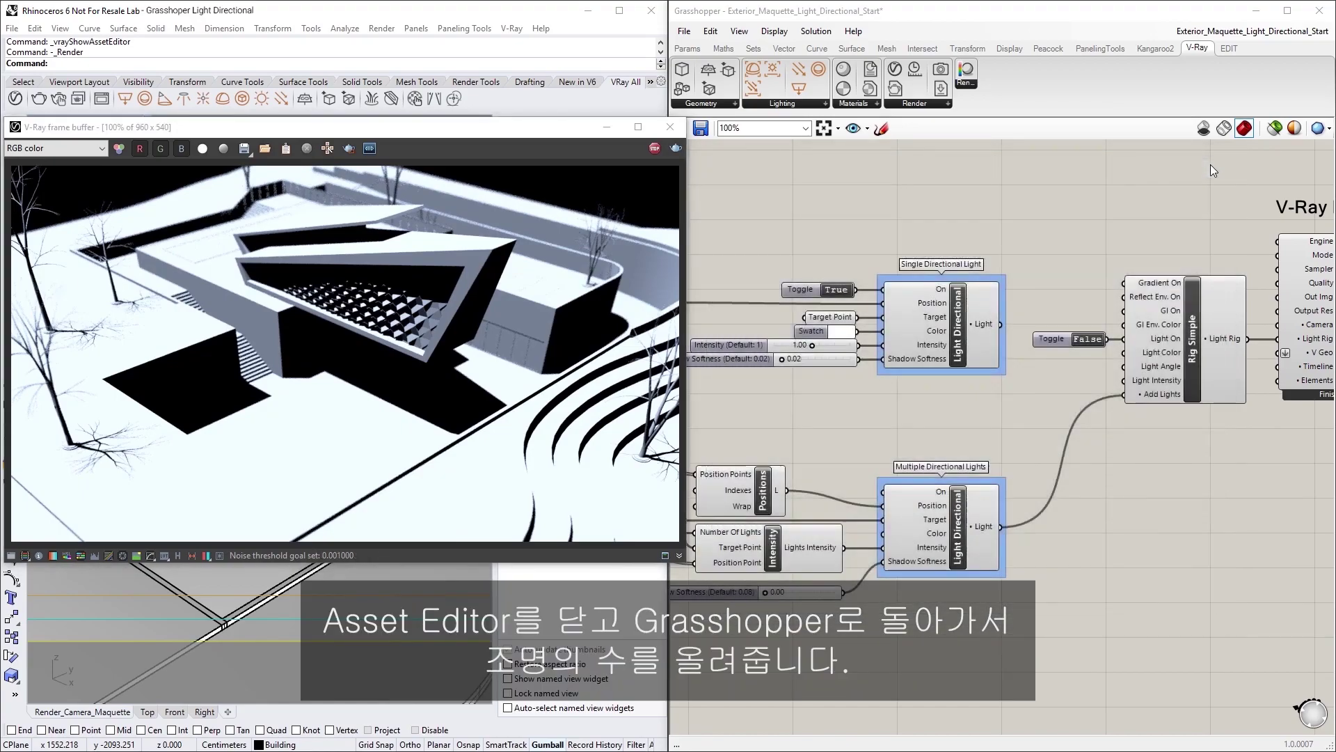
# - Raise the Number Of Lights value for the multiple directional lights in two stages, first to 3 and finally to 7
pyautogui.click(1197, 175)
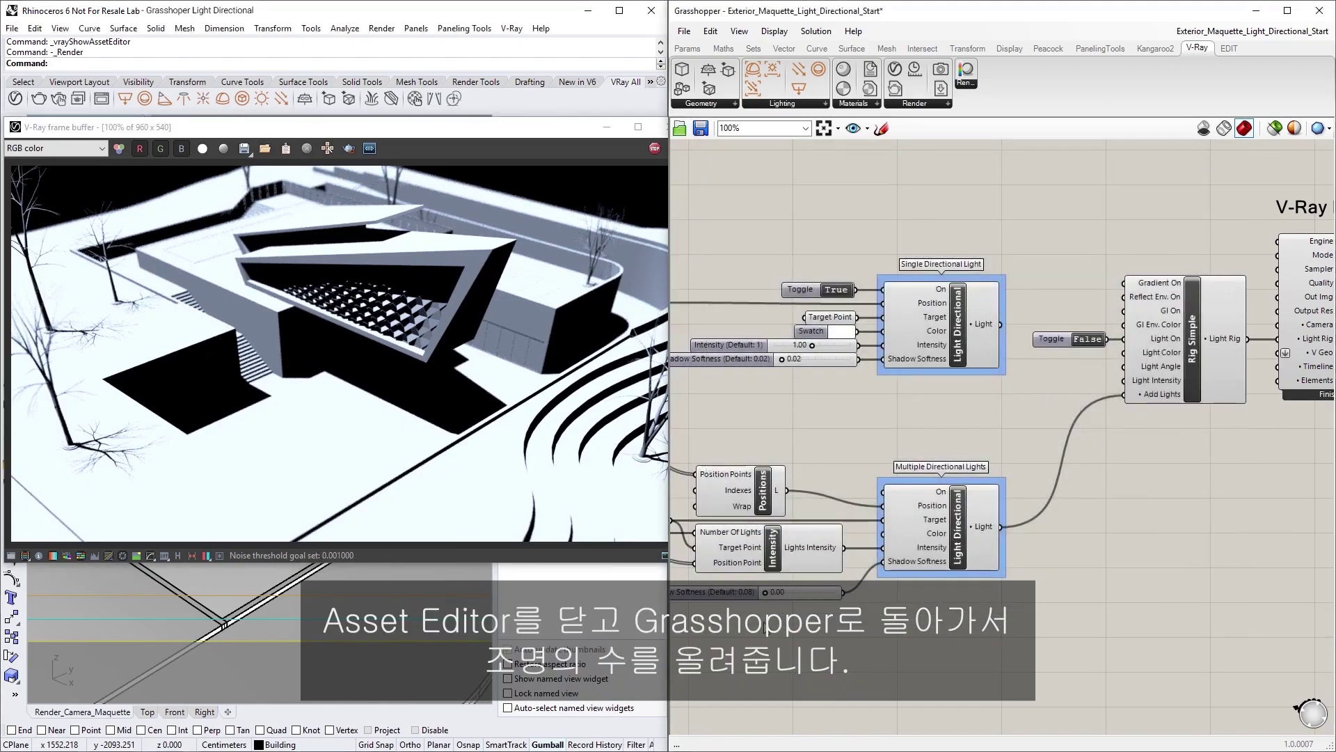
pyautogui.moveTo(1197, 175); pyautogui.dragTo(1282, 172, button='right')
pyautogui.moveTo(696, 557); pyautogui.dragTo(1069, 528, button='right')
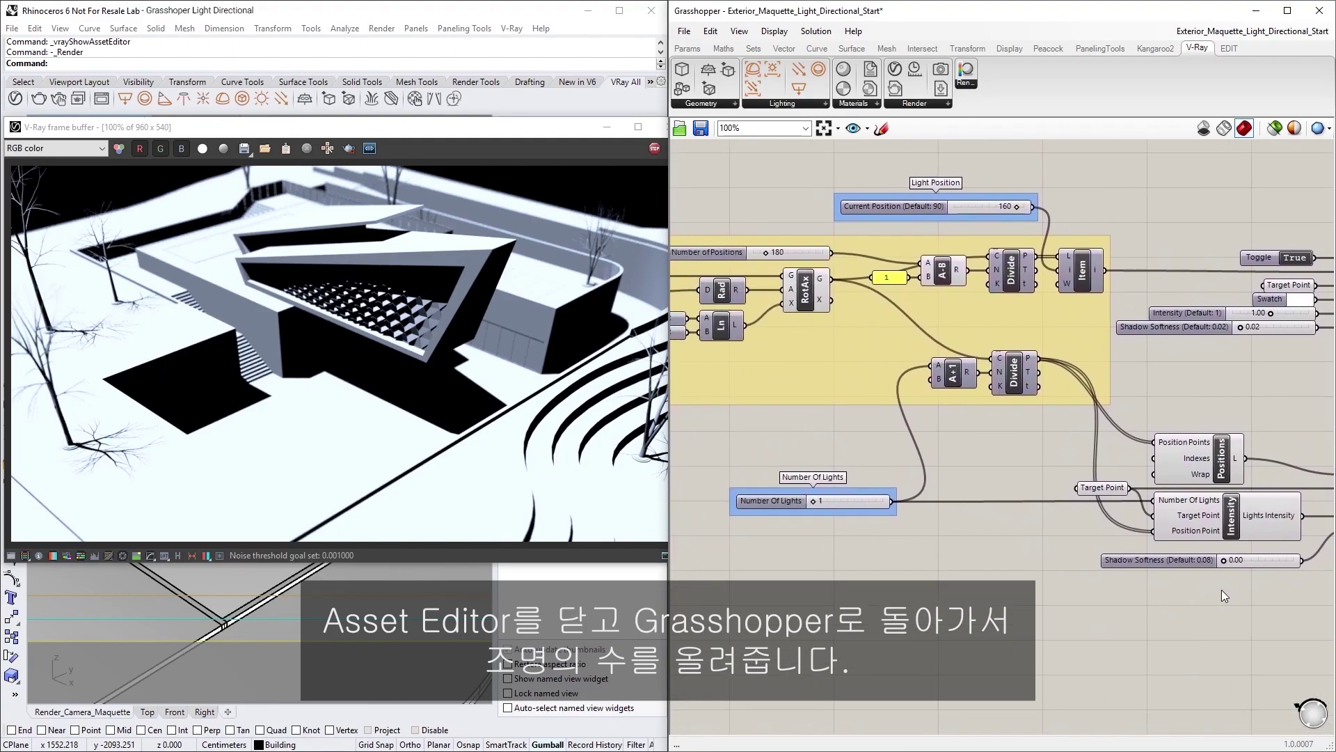
pyautogui.moveTo(816, 501); pyautogui.dragTo(818, 501)
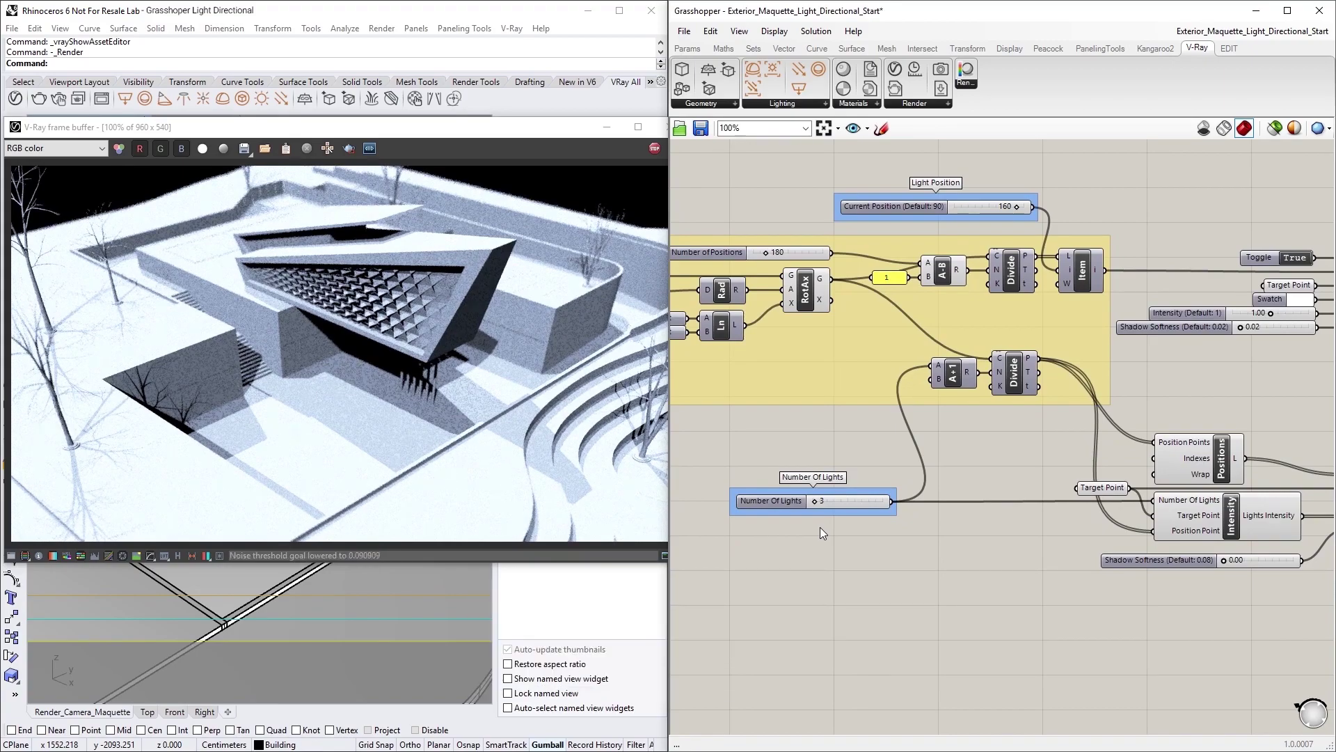
pyautogui.moveTo(815, 499); pyautogui.dragTo(817, 499)
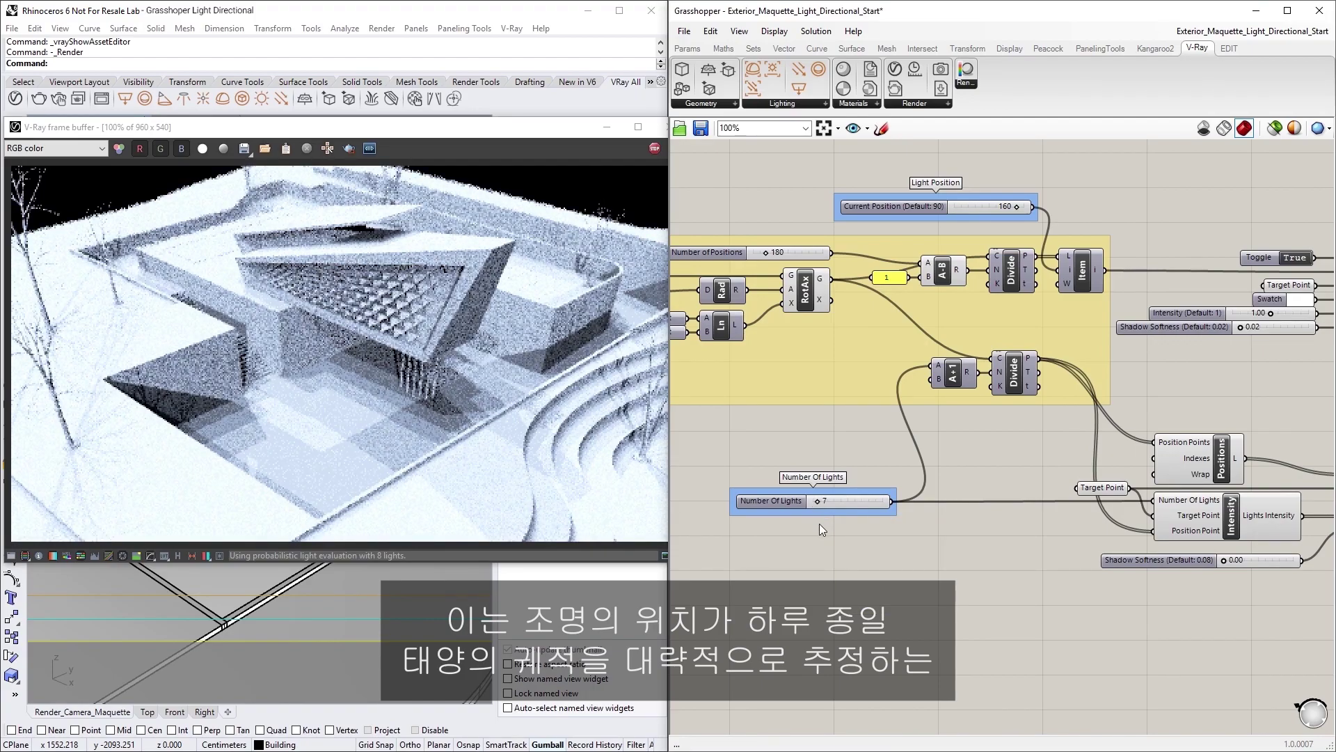